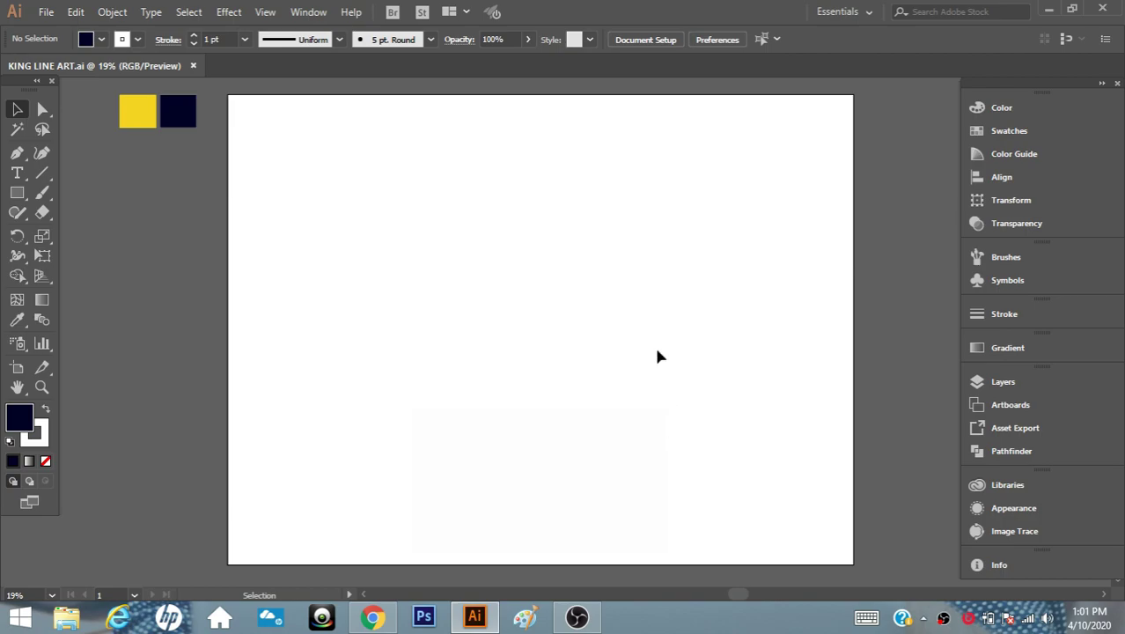
- Add the word KING in Poppins ExtraBold and scale it up large
click(17, 172)
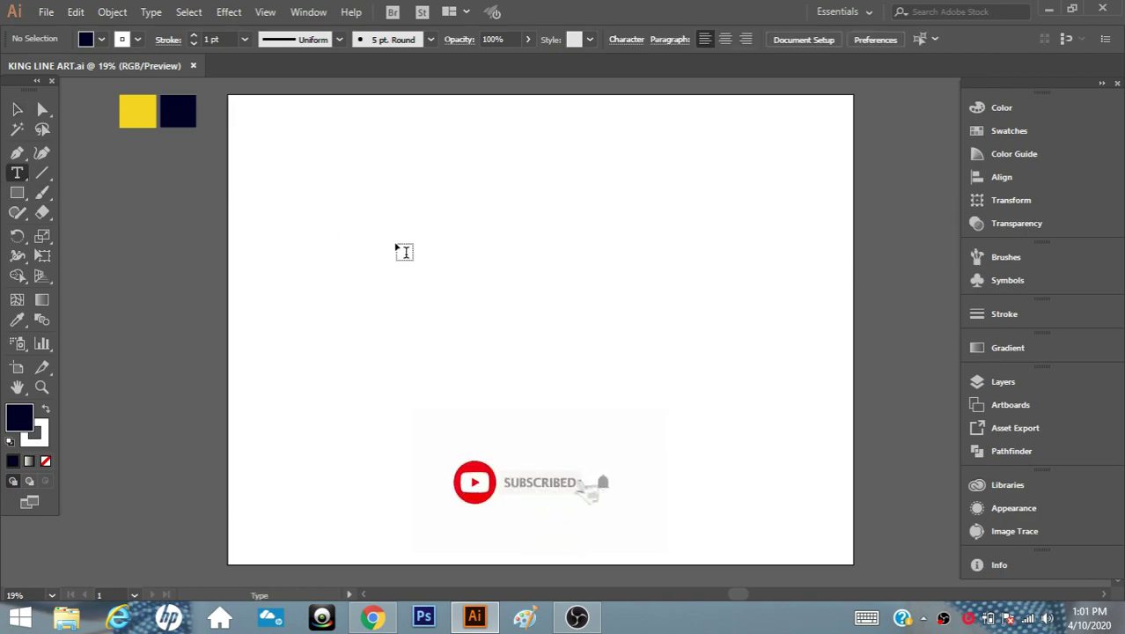
click(407, 290)
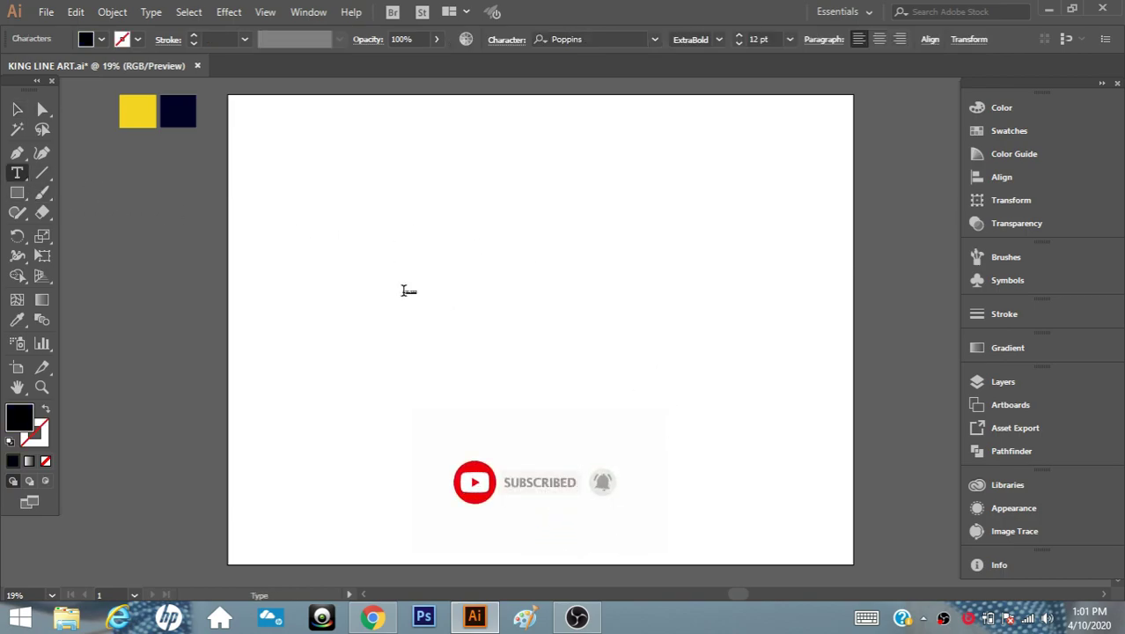
key(Escape)
mouse_move(416, 301)
mouse_down()
mouse_move(593, 370)
mouse_move(700, 439)
mouse_up()
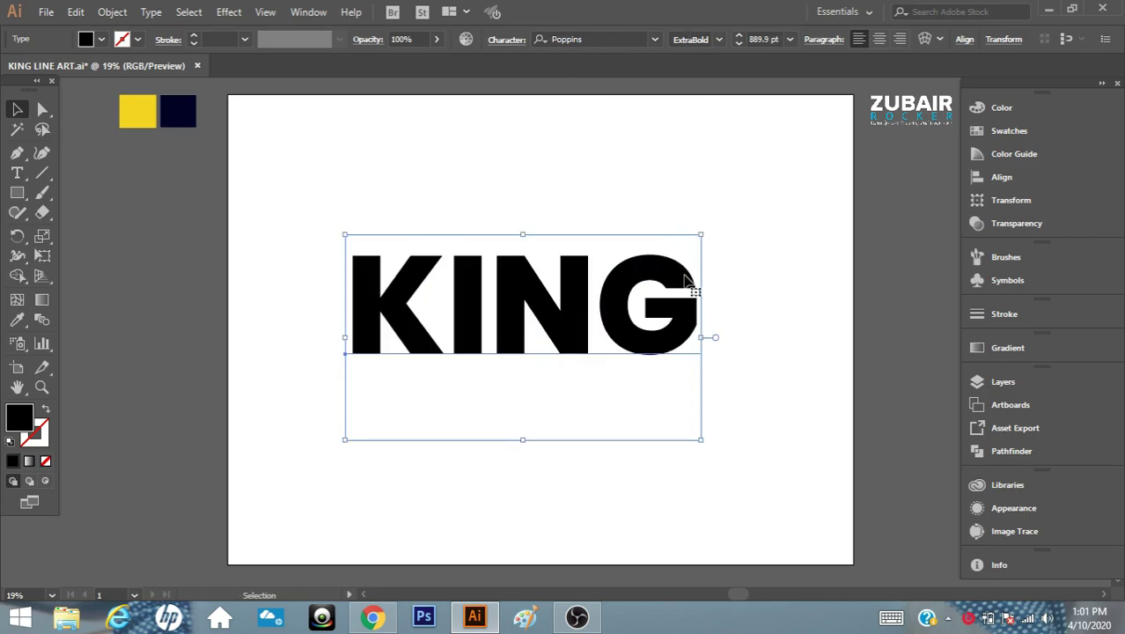
- Convert the KING text to outlines and shift it lower on the artboard
right_click(685, 323)
click(765, 118)
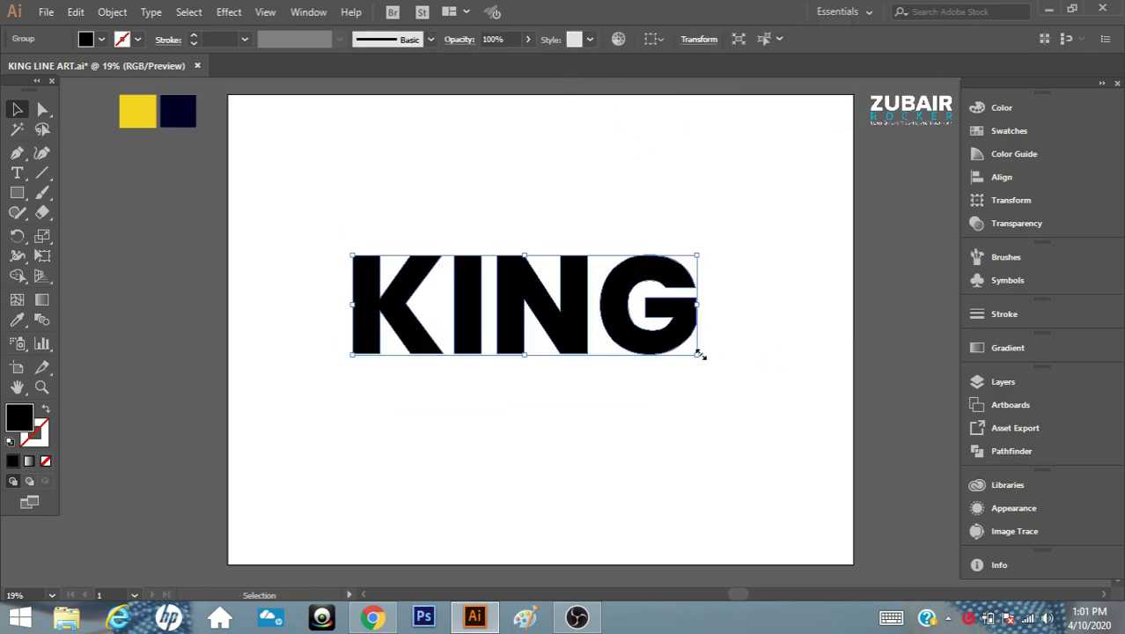
mouse_move(700, 354)
mouse_down()
mouse_move(709, 359)
mouse_move(695, 428)
mouse_up()
- Settle KING in place and draw a straight horizontal line above it
click(691, 247)
click(42, 173)
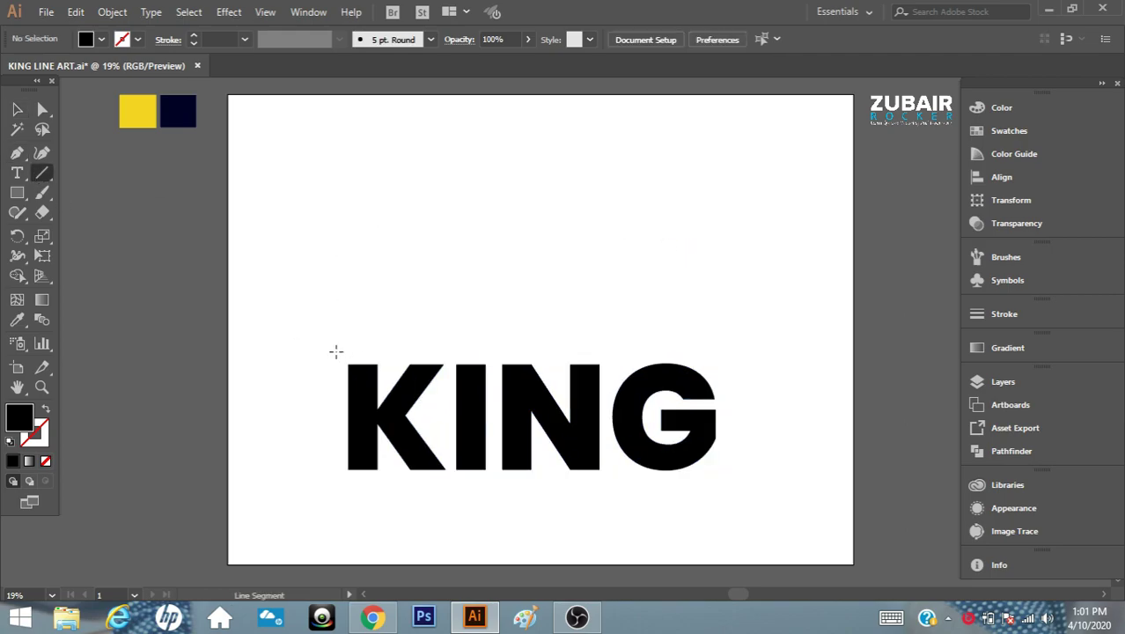
drag(342, 352, 721, 353)
- Give the line a black 12 pt stroke
click(38, 431)
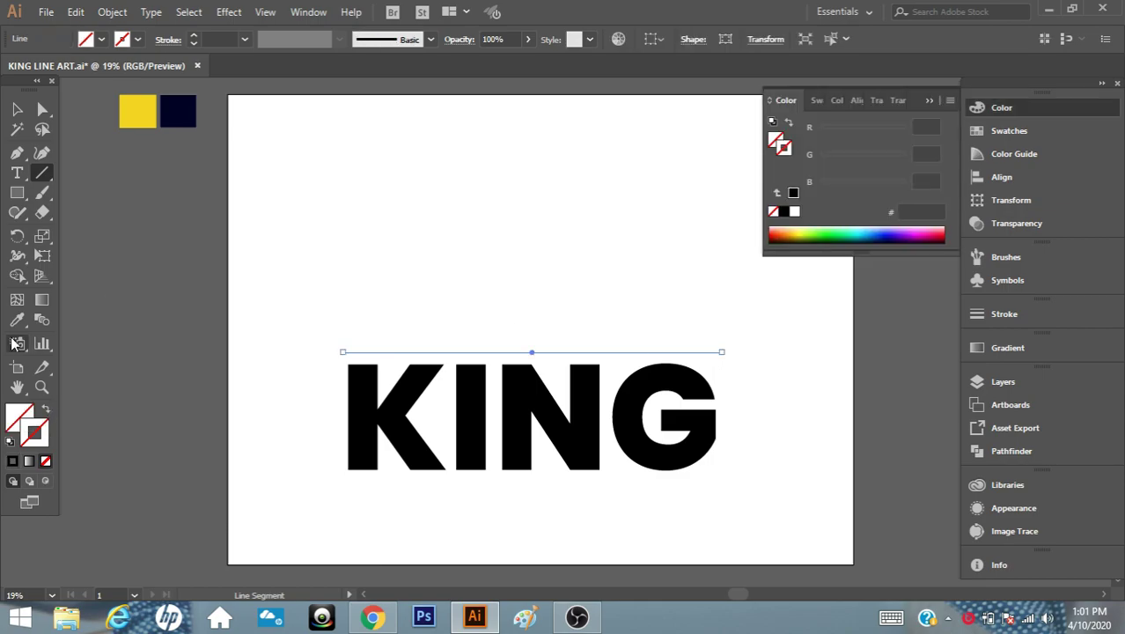
click(18, 321)
click(377, 381)
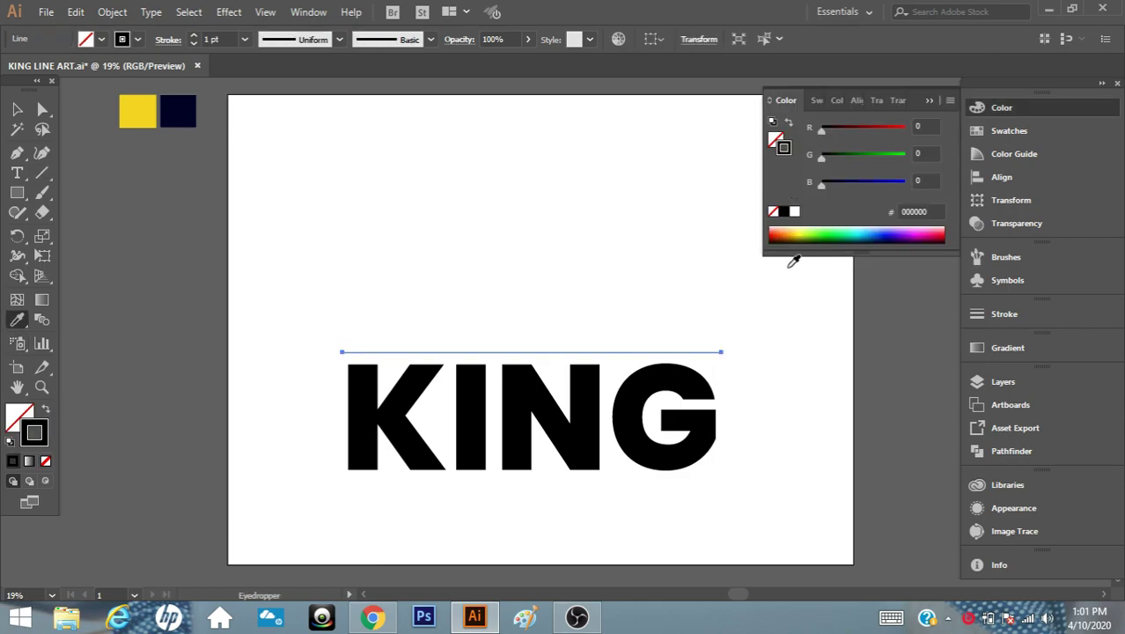
click(929, 102)
click(204, 40)
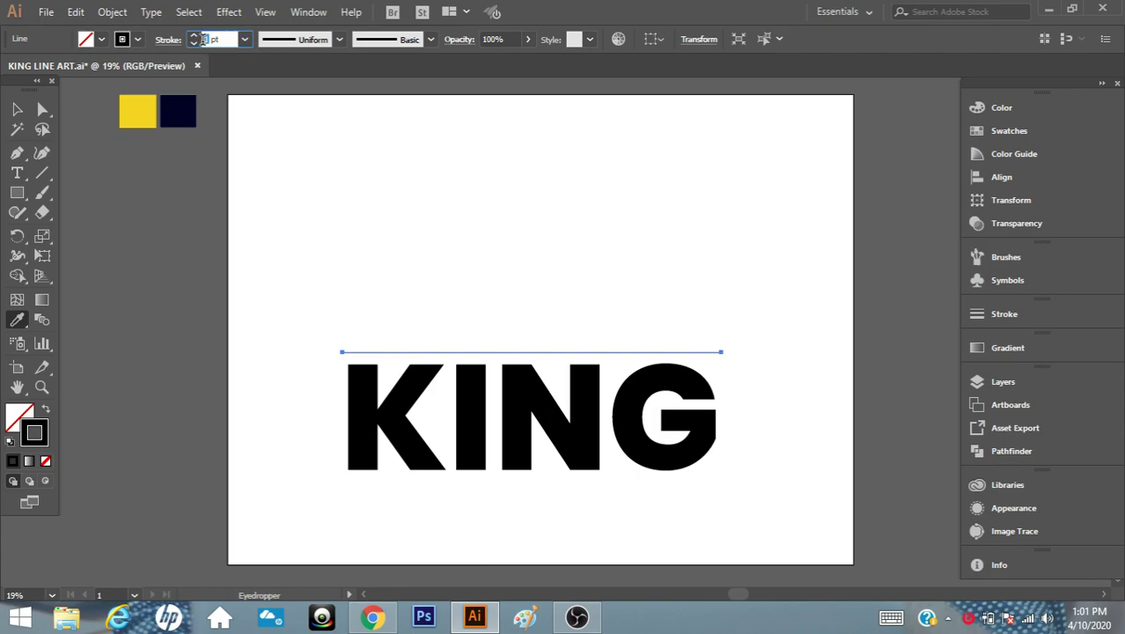
text(12)
click(16, 108)
- Move the thick line up near the top of the artboard
click(433, 227)
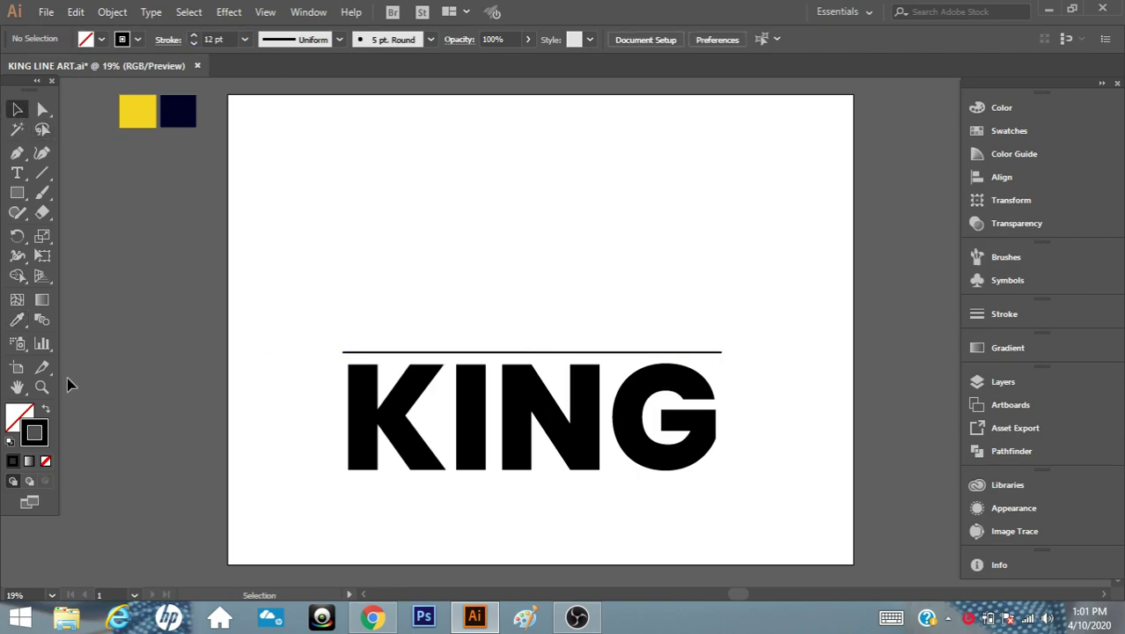
click(41, 388)
click(592, 366)
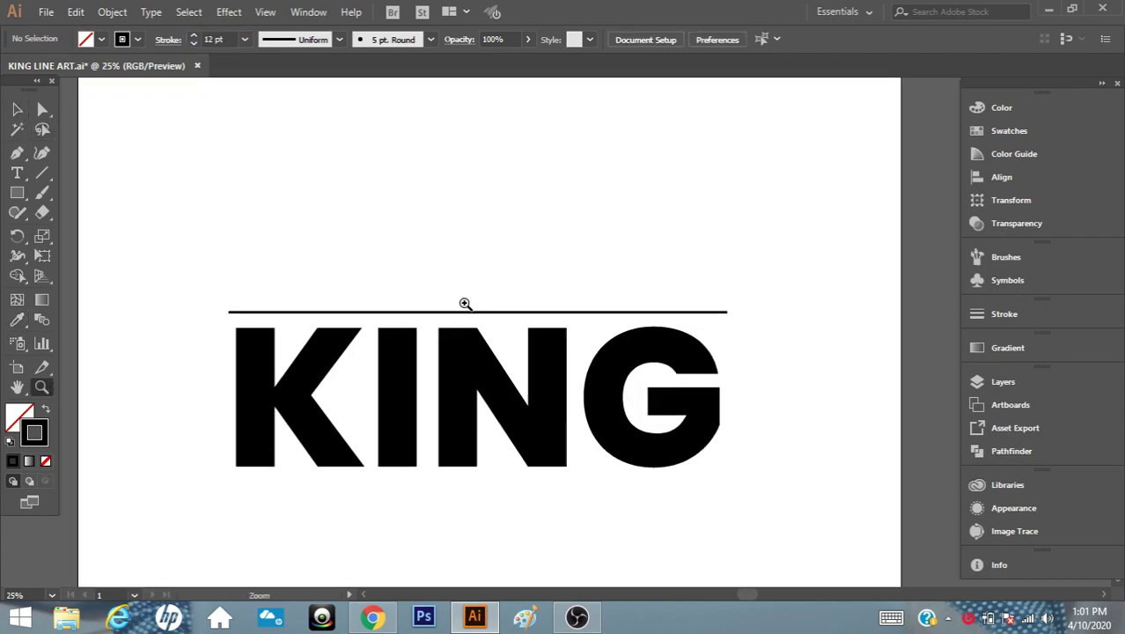
click(464, 301)
click(20, 109)
scroll(550, 299, up, 3)
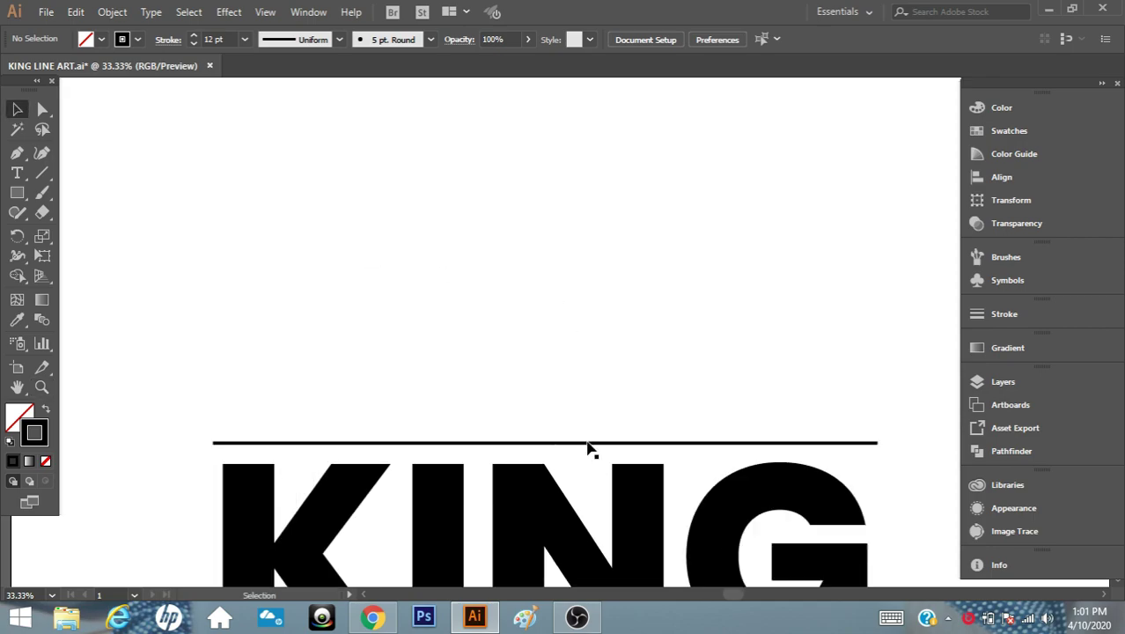
drag(585, 442, 577, 107)
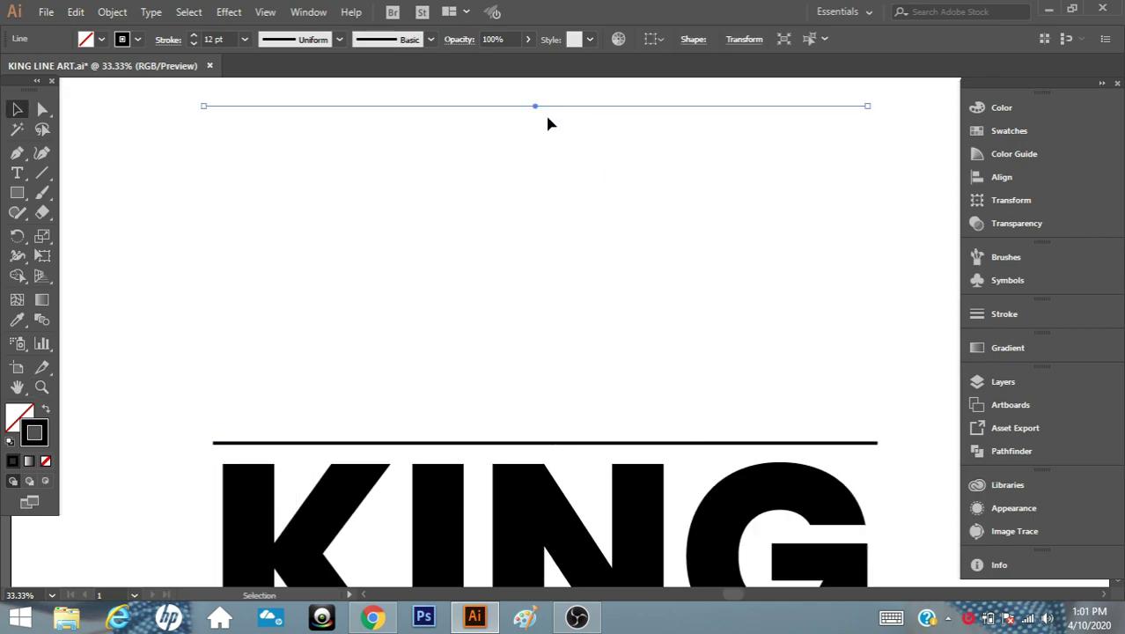
click(42, 387)
click(590, 185)
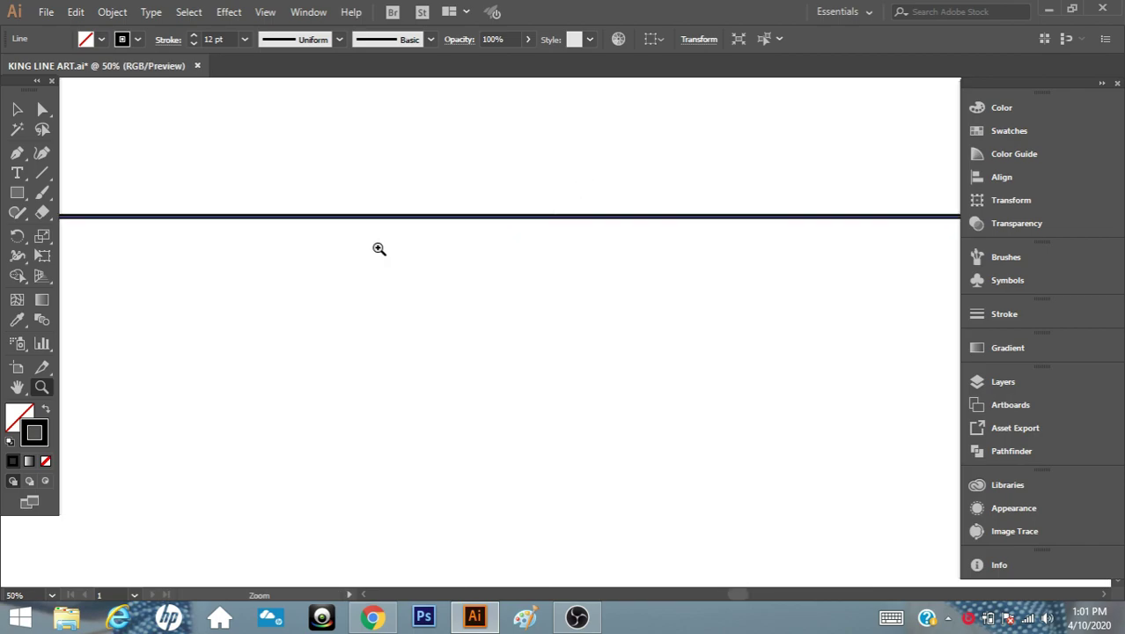
alt+click(108, 136)
- Alt-drag a copy below and repeat with Ctrl+D to stack evenly spaced lines
key(v)
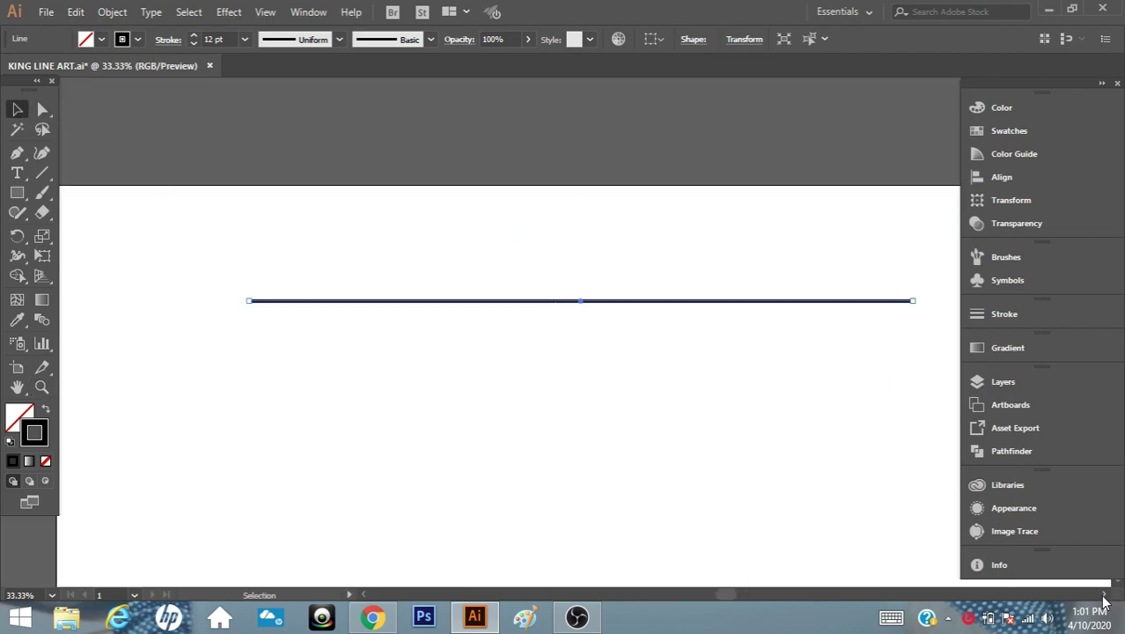
click(1102, 596)
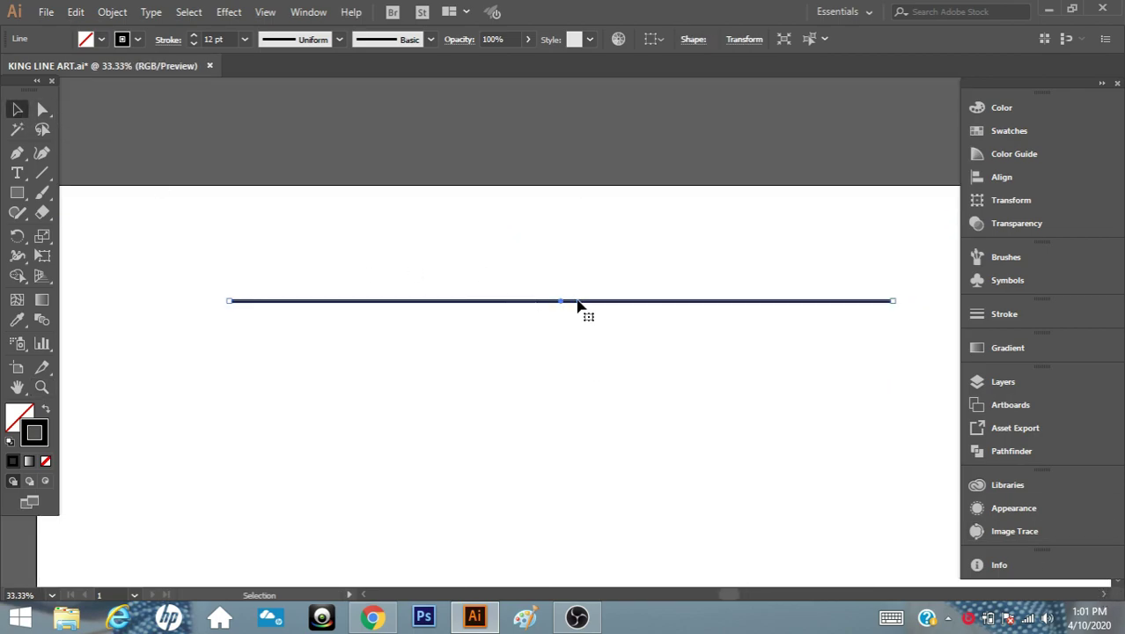
drag(577, 303, 577, 313)
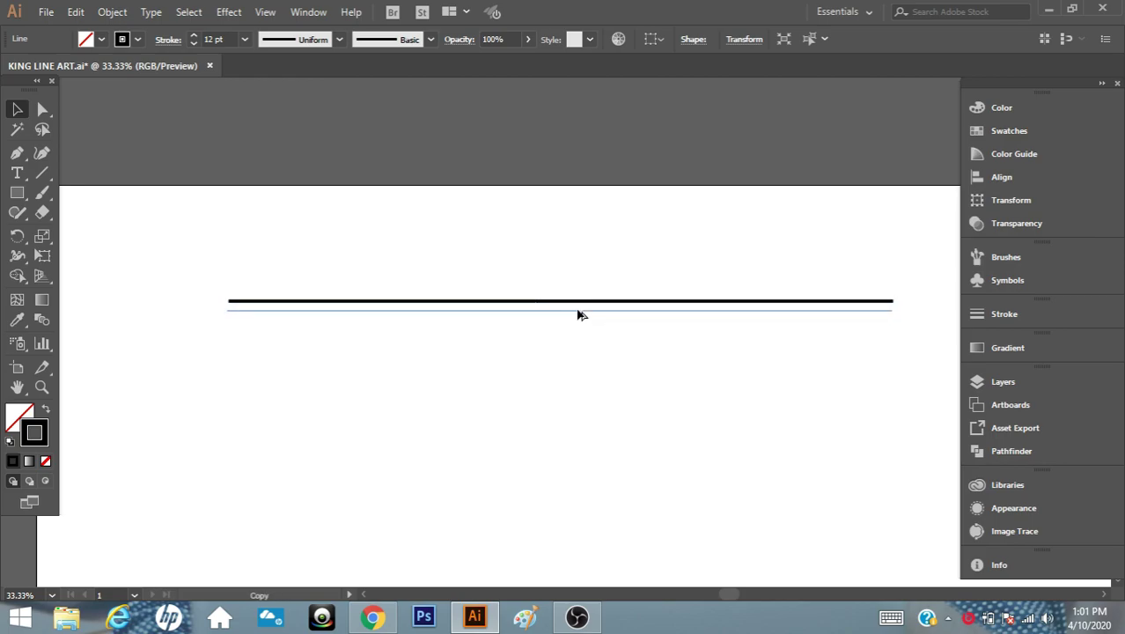
drag(581, 314, 580, 315)
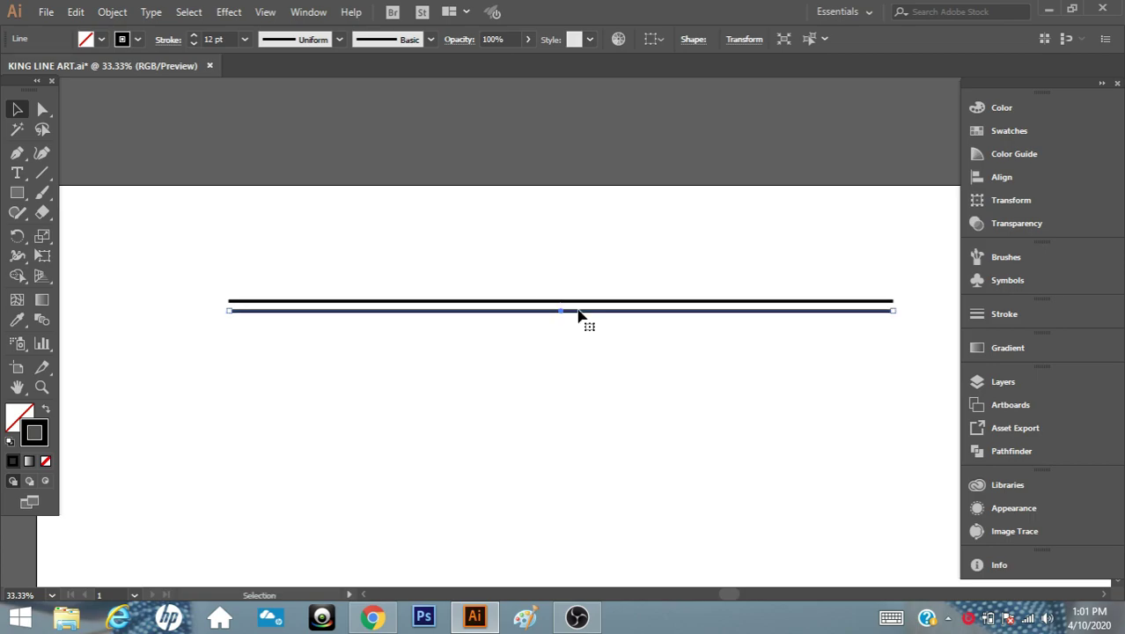
key(ctrl+d)
key(ctrl+d)
key(ctrl+d)
key(ctrl+d)
key(ctrl+d)
key(ctrl+d)
key(ctrl+d)
key(ctrl+d)
key(ctrl+d)
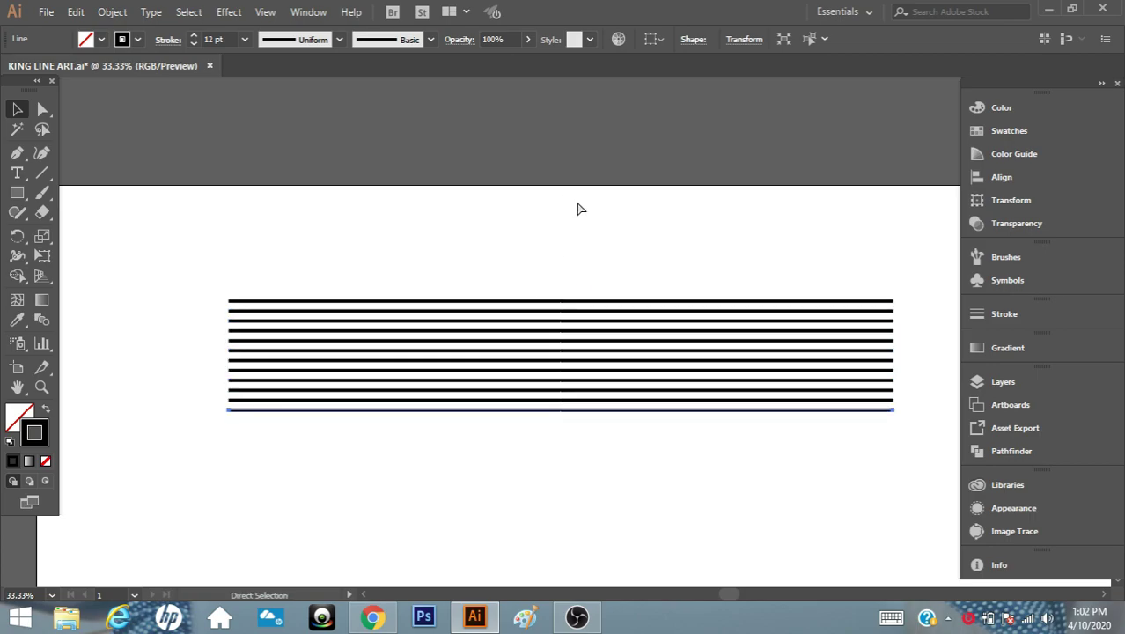
key(ctrl+d)
key(ctrl+d)
key(ctrl+d)
key(ctrl+d)
key(ctrl+d)
key(ctrl+d)
key(ctrl+d)
key(ctrl+d)
key(ctrl+d)
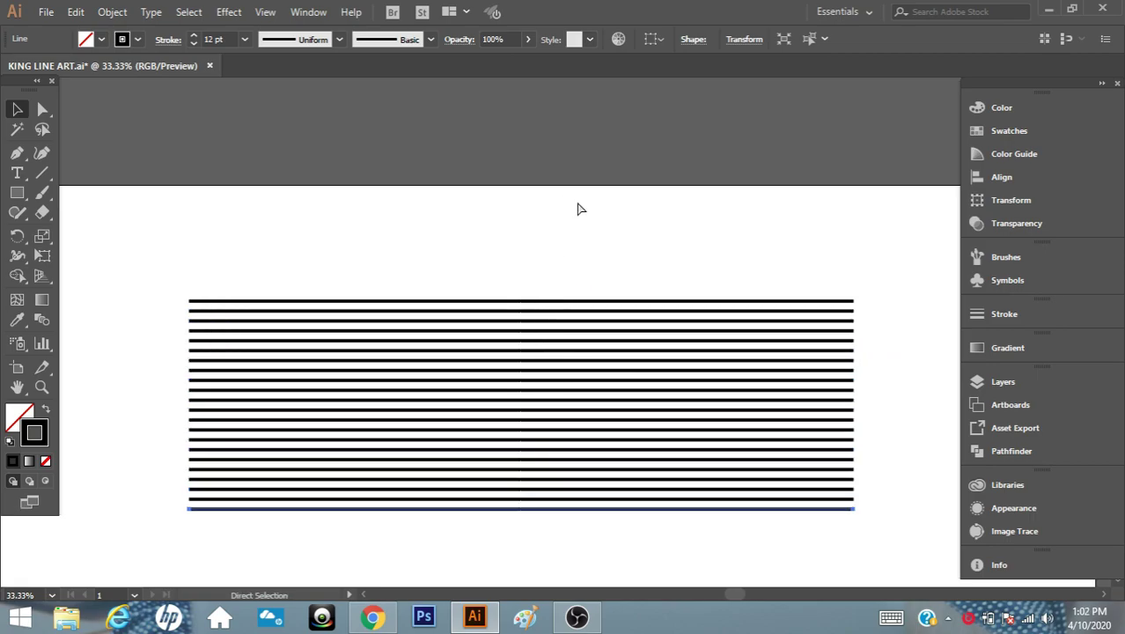
key(ctrl+d)
key(ctrl+d)
key(ctrl+d)
scroll(577, 208, down, 2)
key(ctrl+d)
key(ctrl+d)
- Marquee-select every line in the stack for aligning
drag(577, 204, 468, 527)
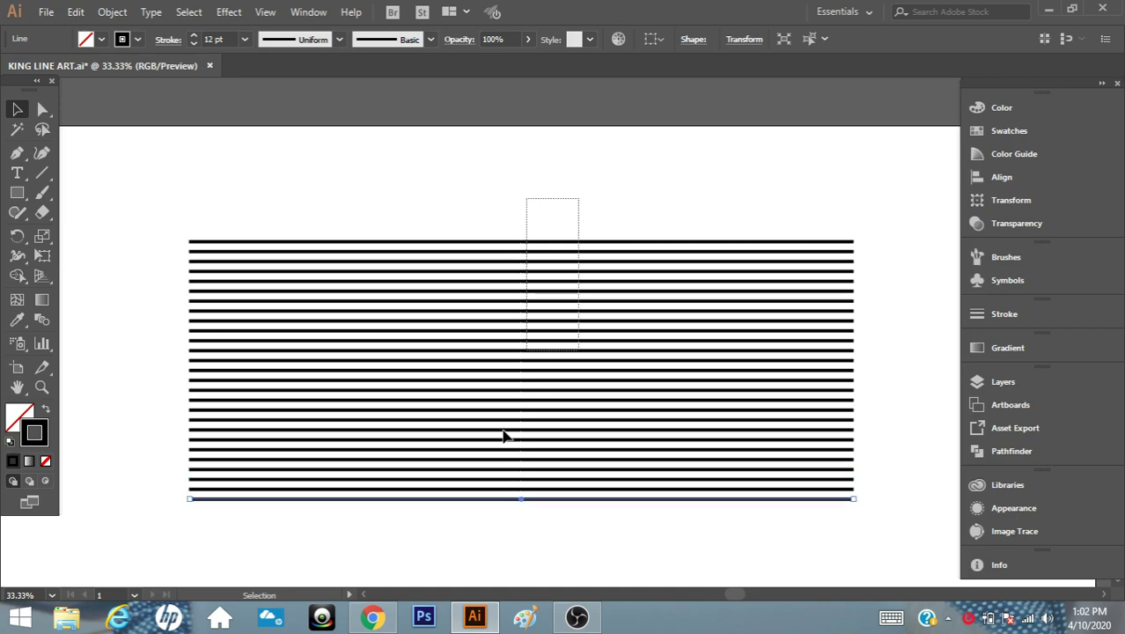
click(549, 213)
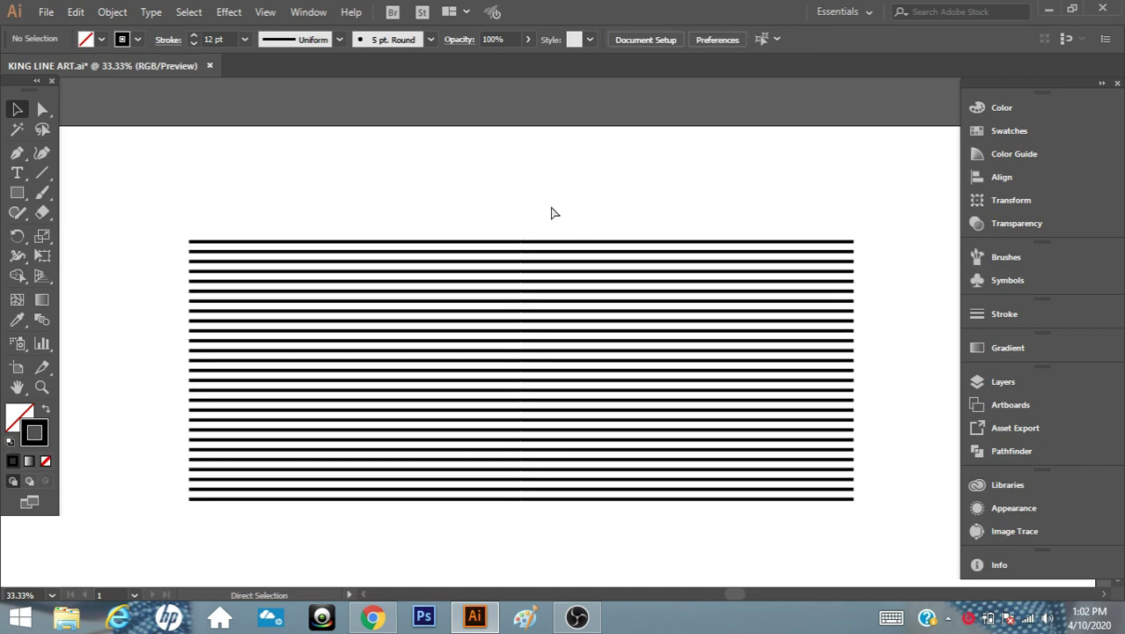
drag(580, 215, 484, 515)
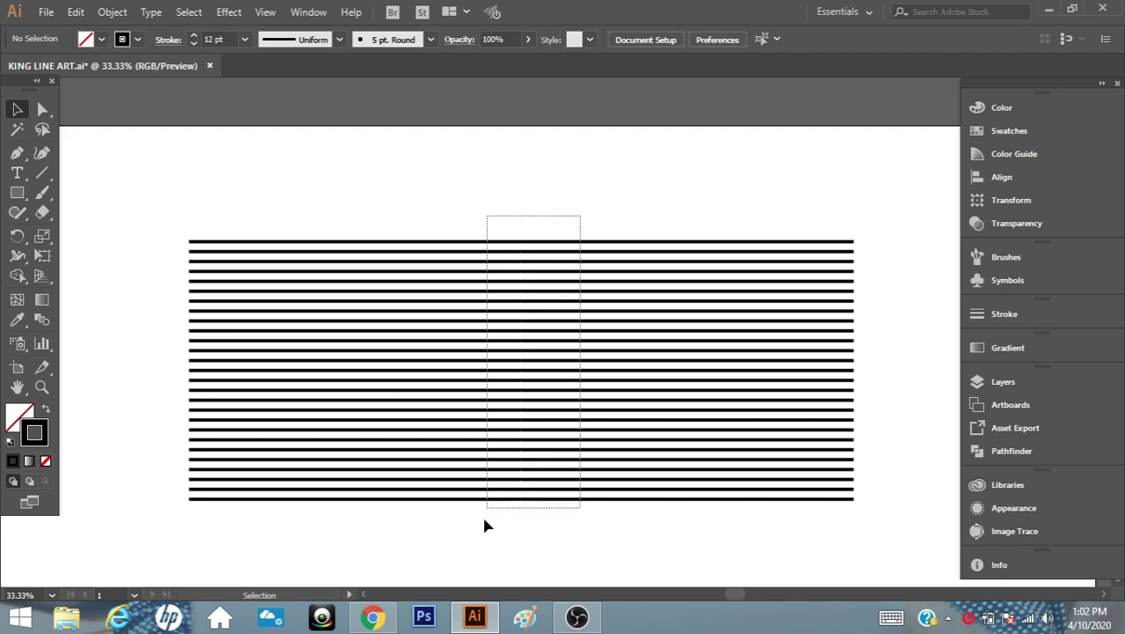
click(648, 40)
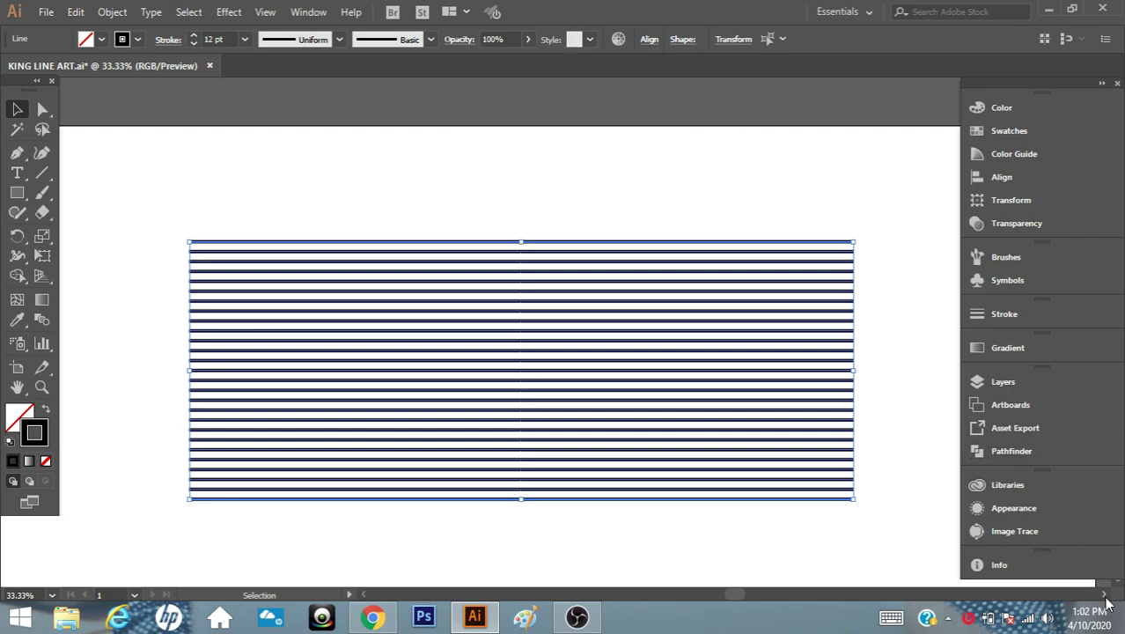
- Align the stacked lines, then apply Zig Zag: size 49 px, 12 ridges, smooth points
click(382, 249)
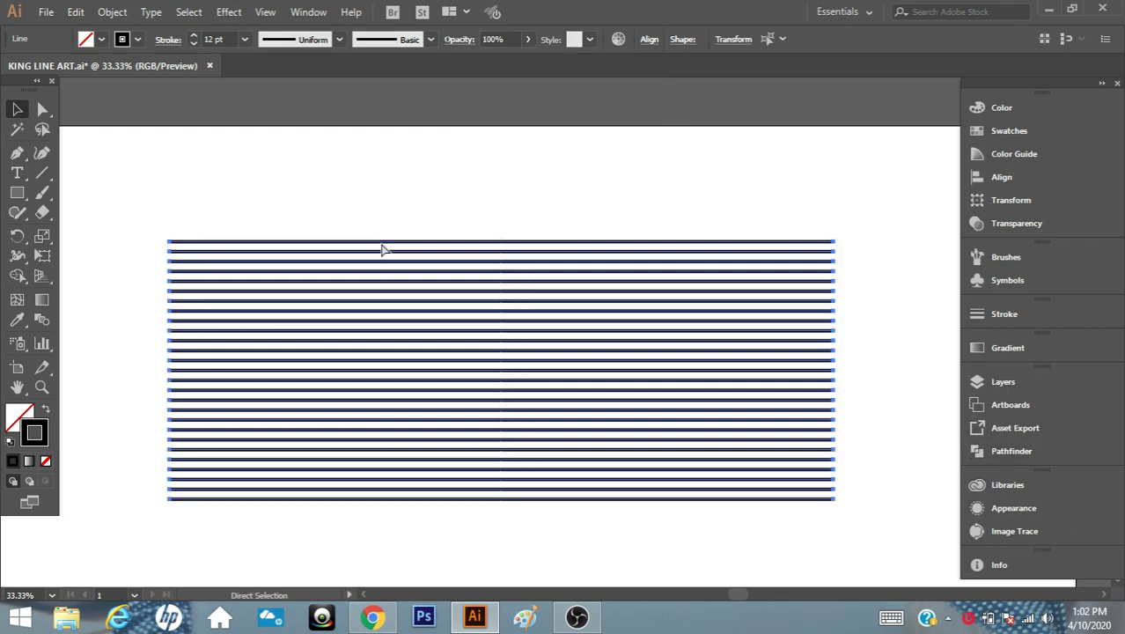
click(230, 12)
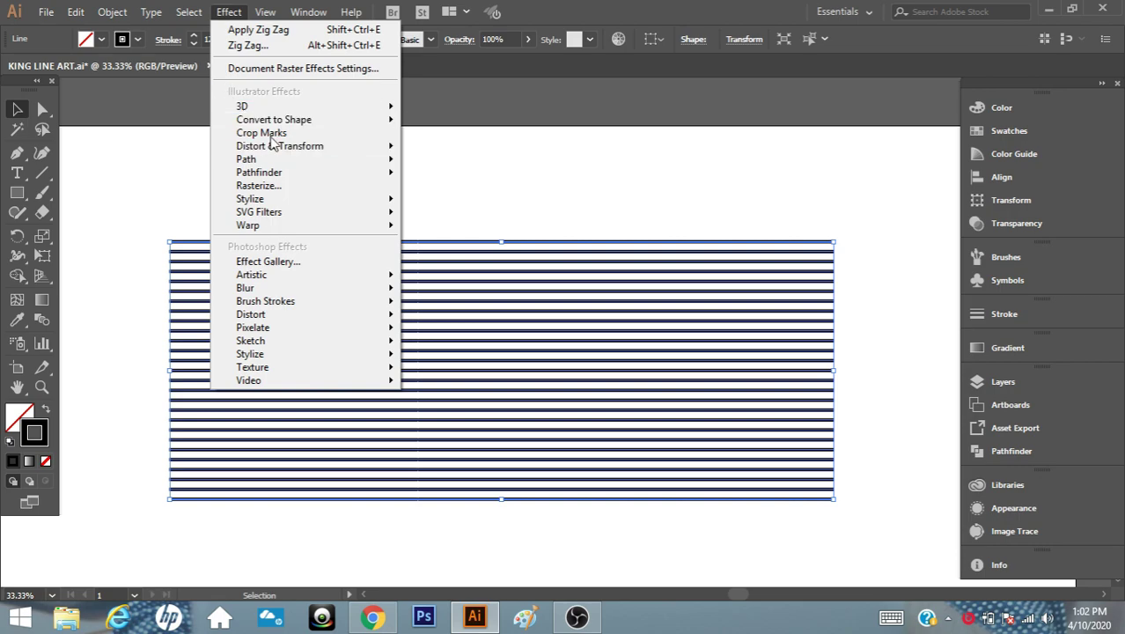
mouse_move(280, 146)
click(132, 264)
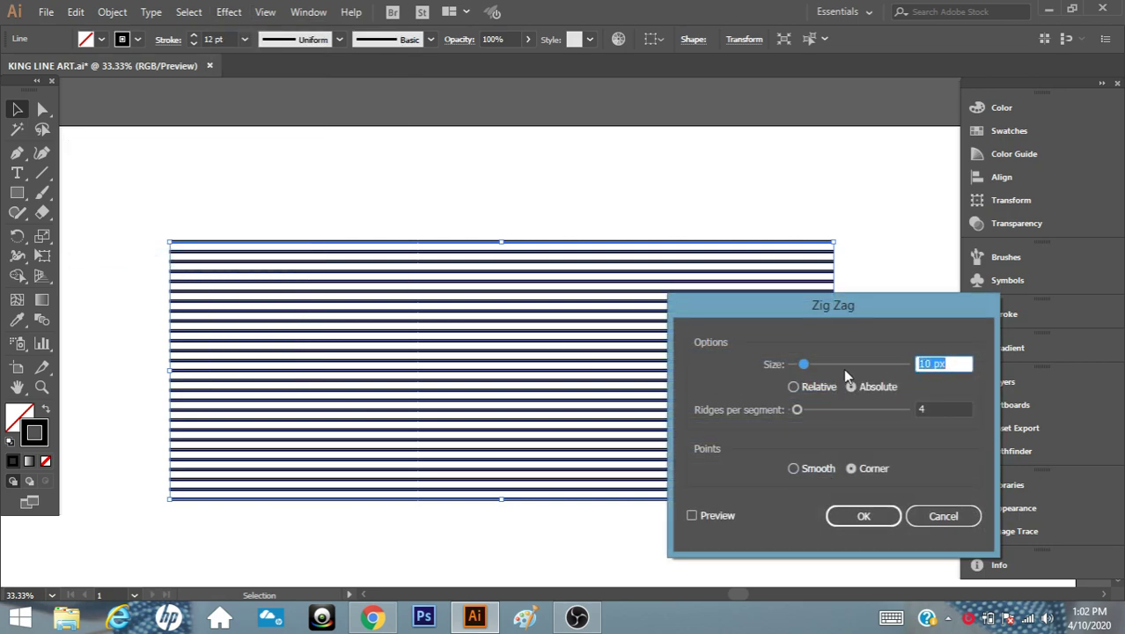
drag(805, 368, 851, 371)
click(711, 515)
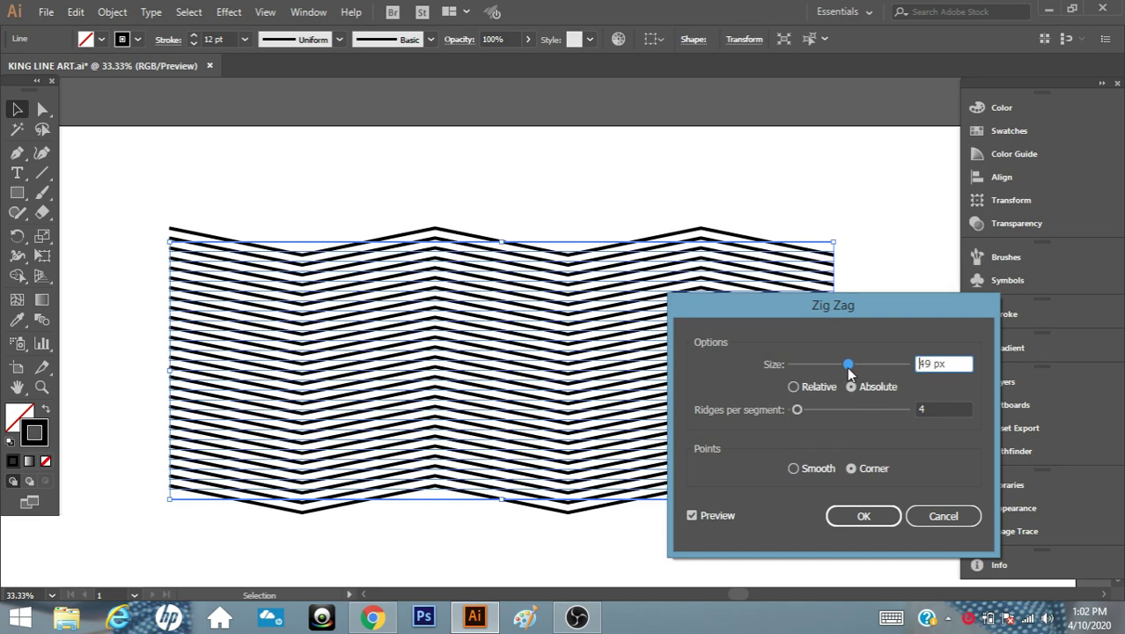
drag(811, 414, 810, 420)
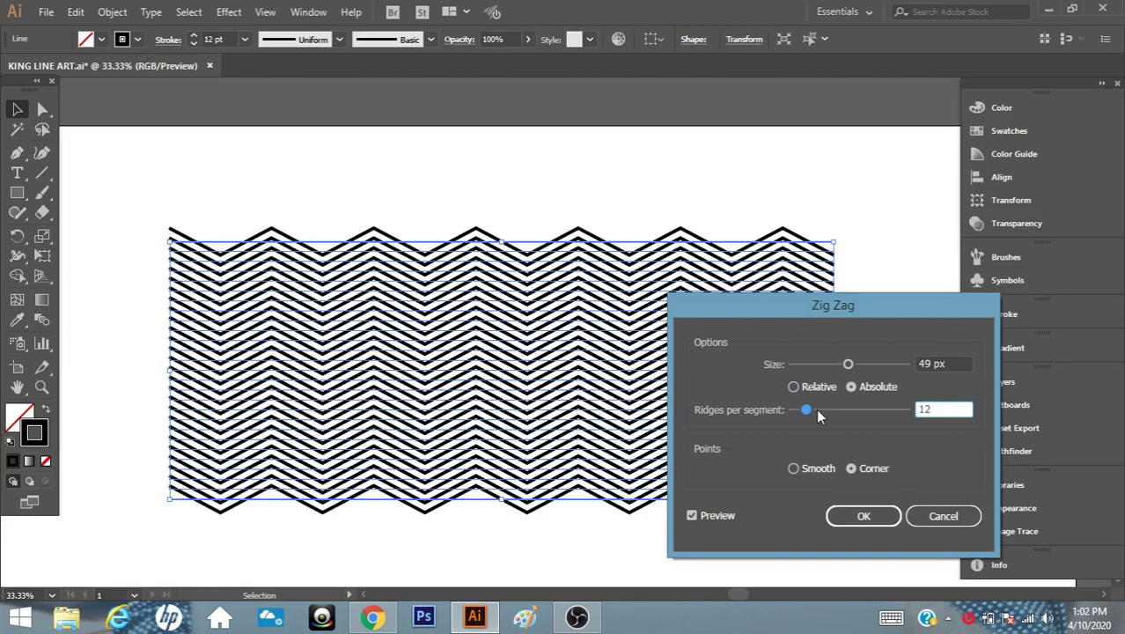
click(817, 468)
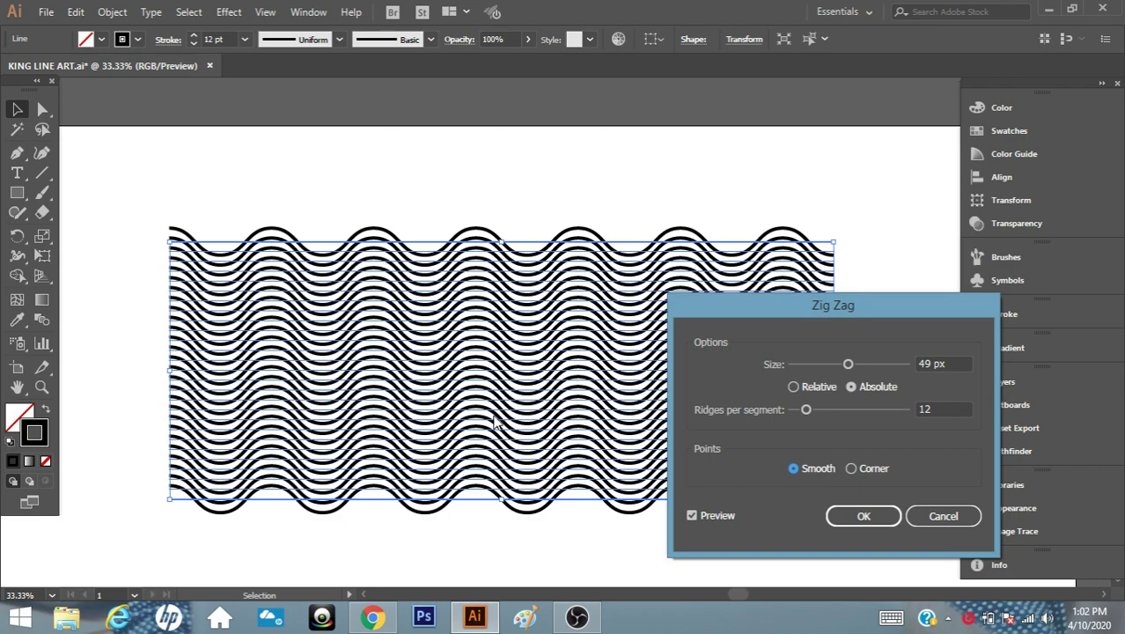
click(865, 513)
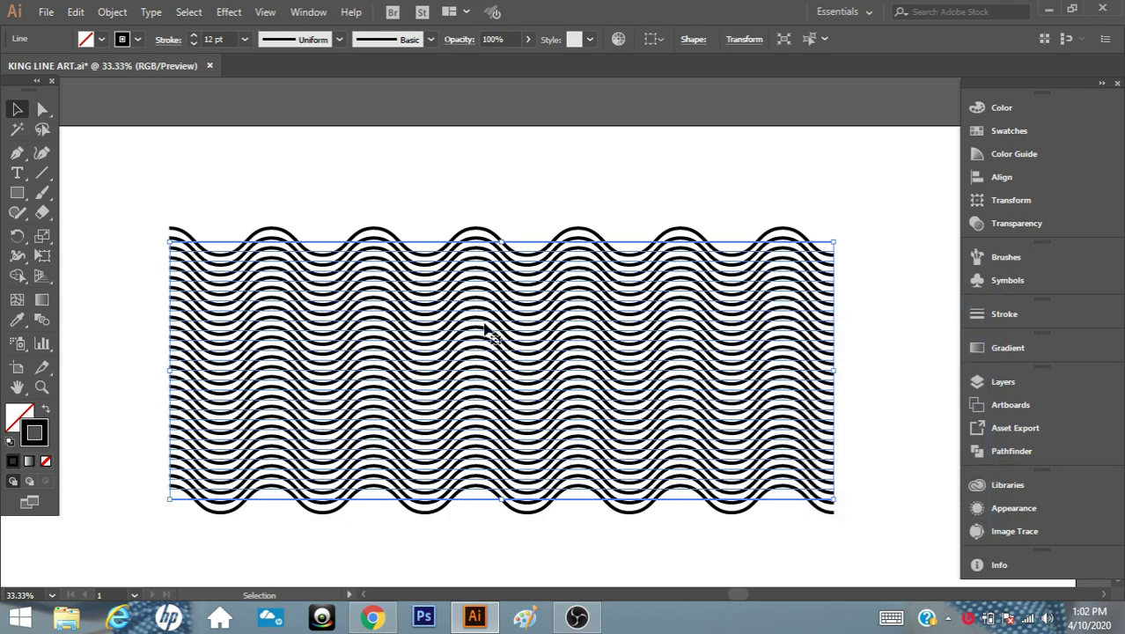
- Expand Appearance, then Expand the waves with Fill and Stroke into solid shapes
click(112, 12)
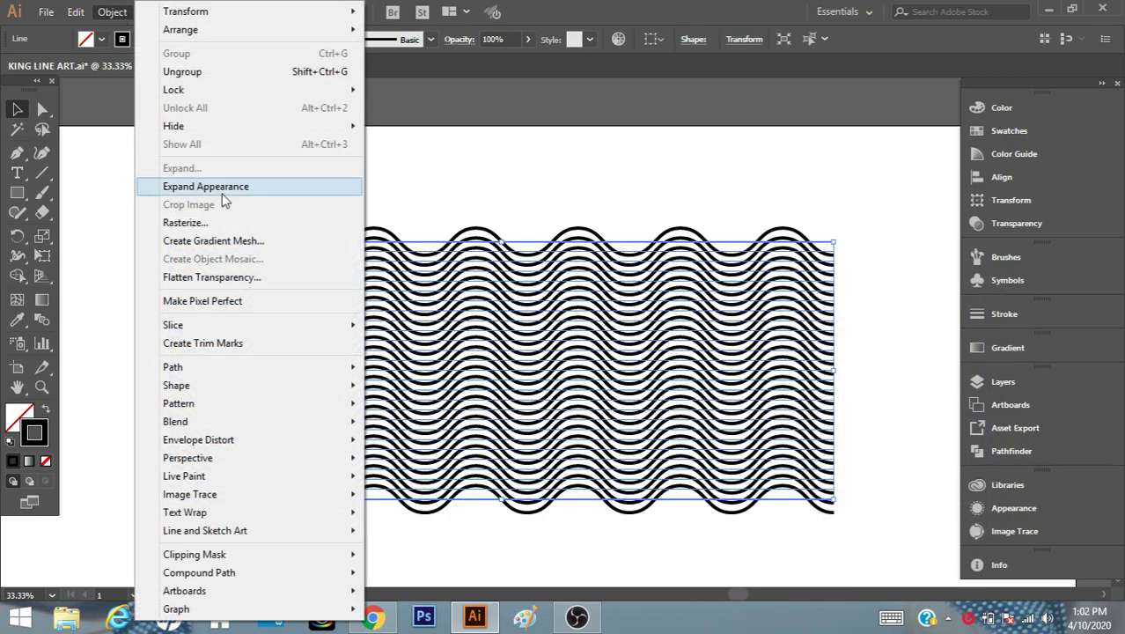
click(231, 186)
click(112, 11)
click(181, 167)
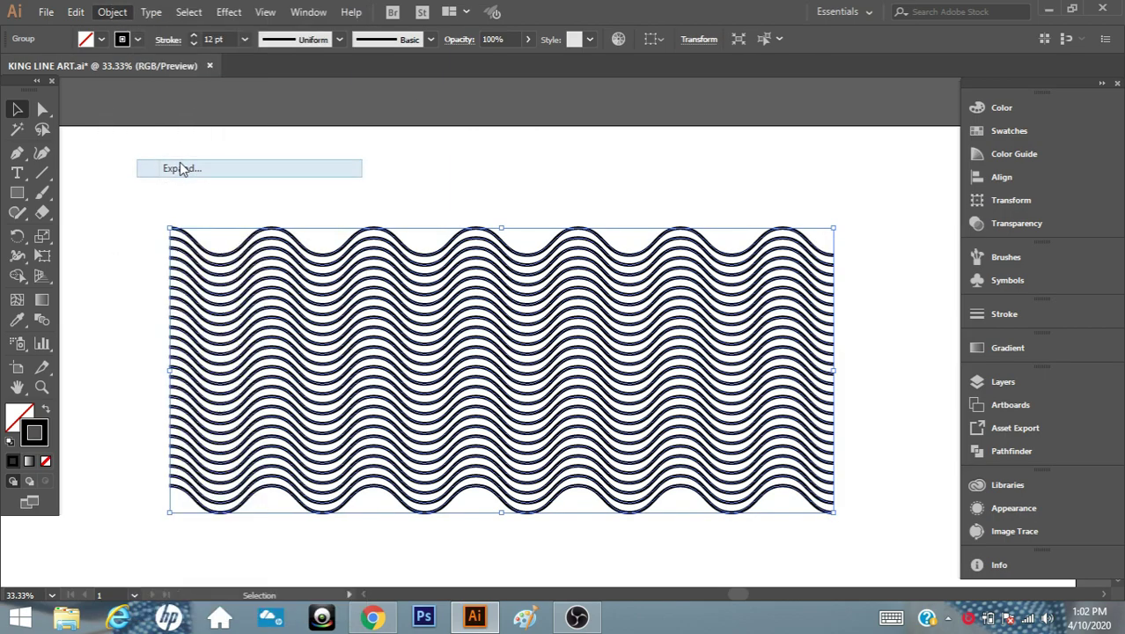
click(276, 337)
- Zoom out to show the whole artboard and select the KING lettering
right_click(517, 255)
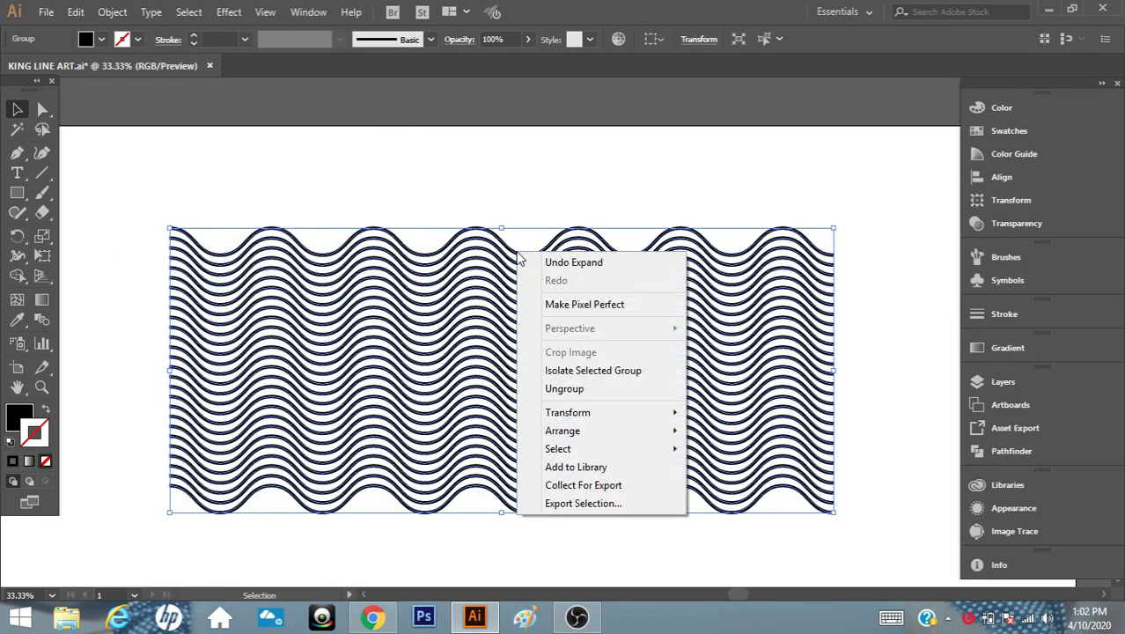
click(466, 206)
click(432, 306)
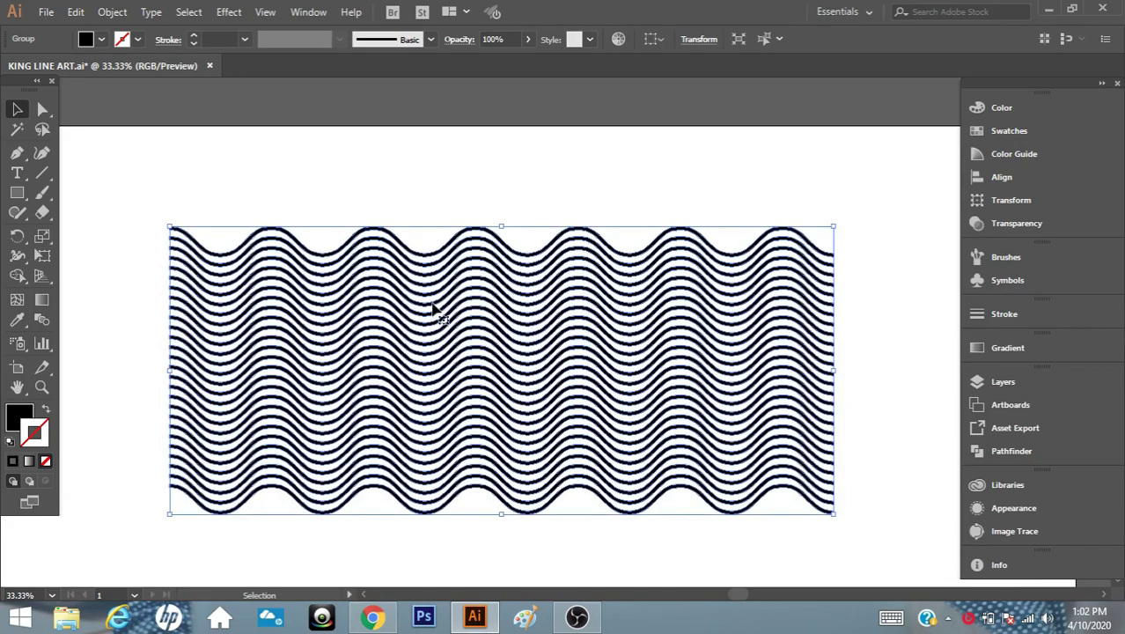
click(41, 386)
alt+click(433, 374)
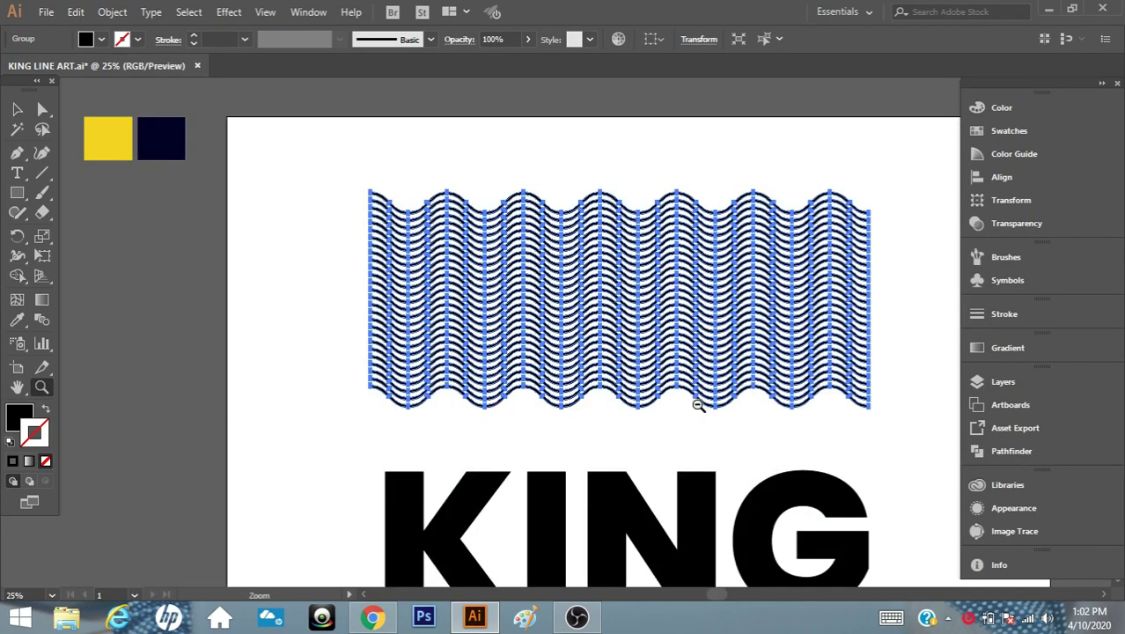
alt+click(690, 396)
click(17, 109)
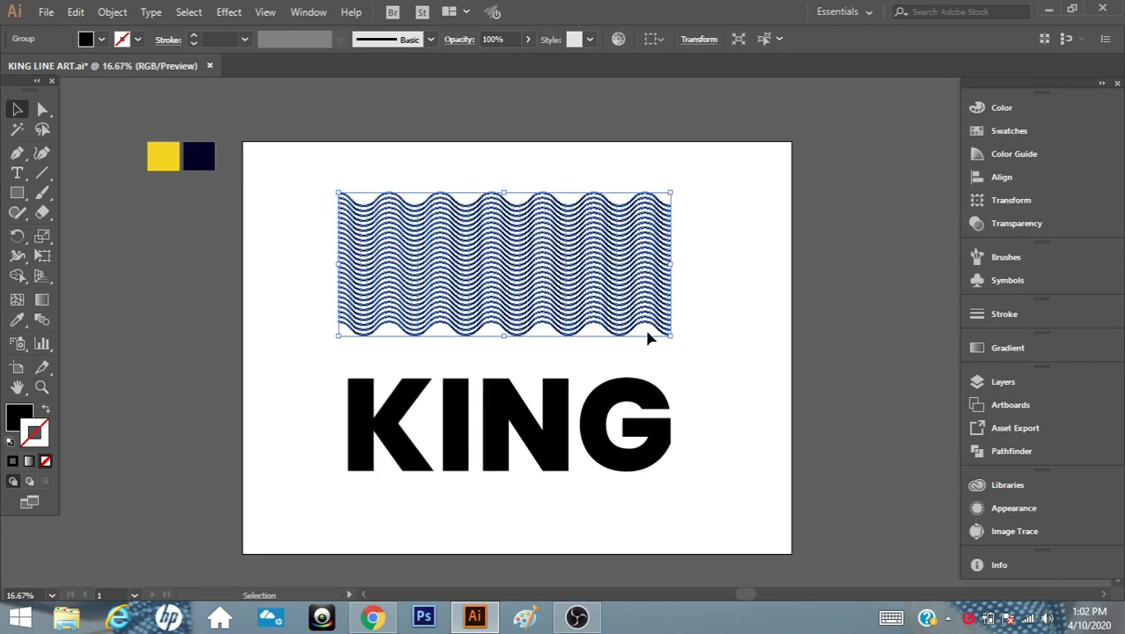
click(656, 401)
- Fill KING with red D60000 and scale it down to fit the waves
double_click(17, 414)
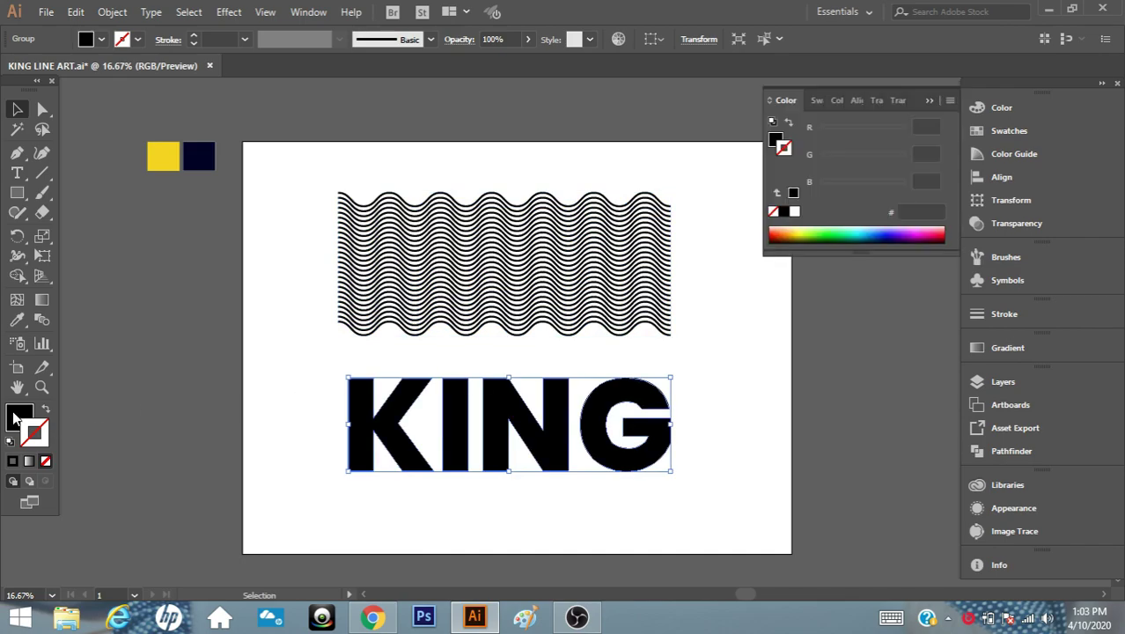
drag(789, 347, 807, 356)
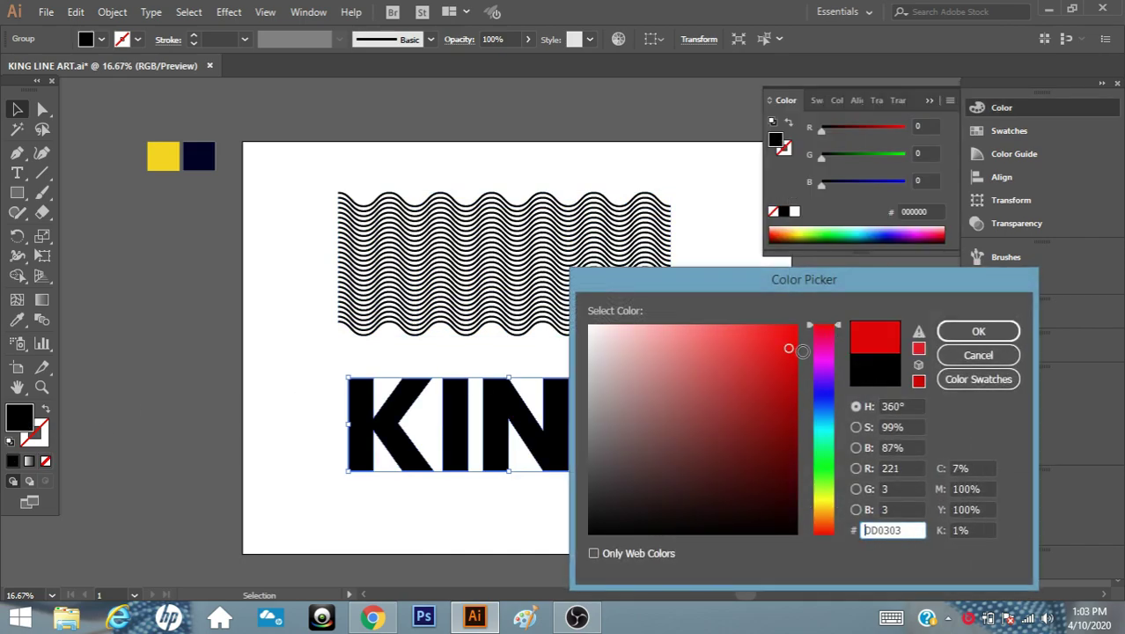
click(977, 331)
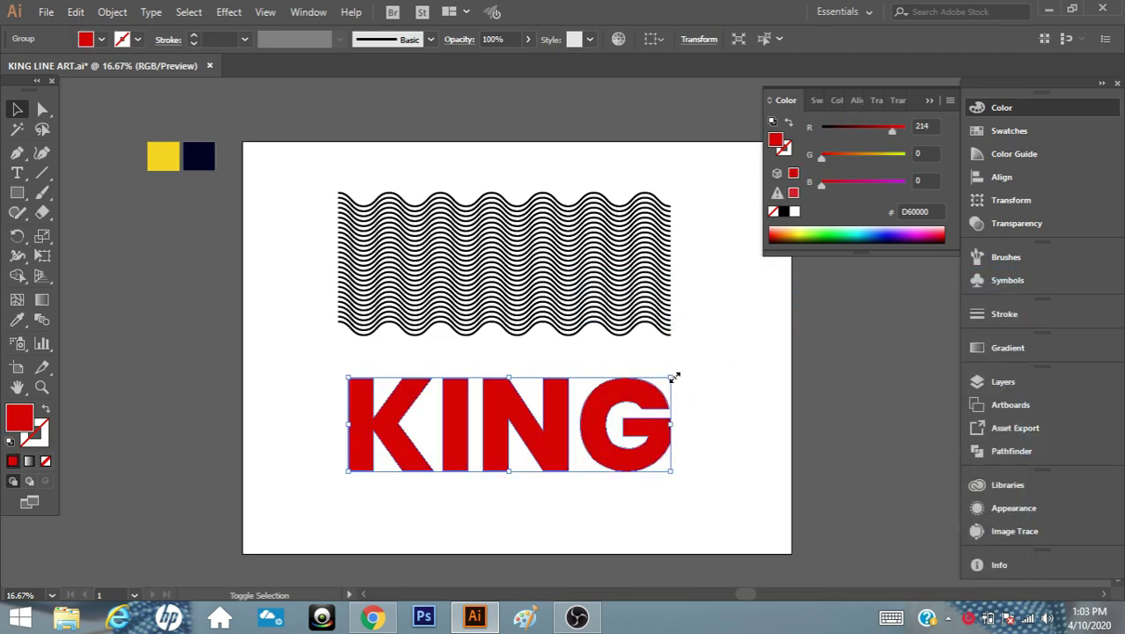
mouse_move(672, 376)
mouse_down()
mouse_move(638, 387)
mouse_move(605, 241)
mouse_move(623, 230)
mouse_move(604, 236)
mouse_up()
- Move KING and the wave stripes together to the artboard centre
drag(580, 156, 485, 397)
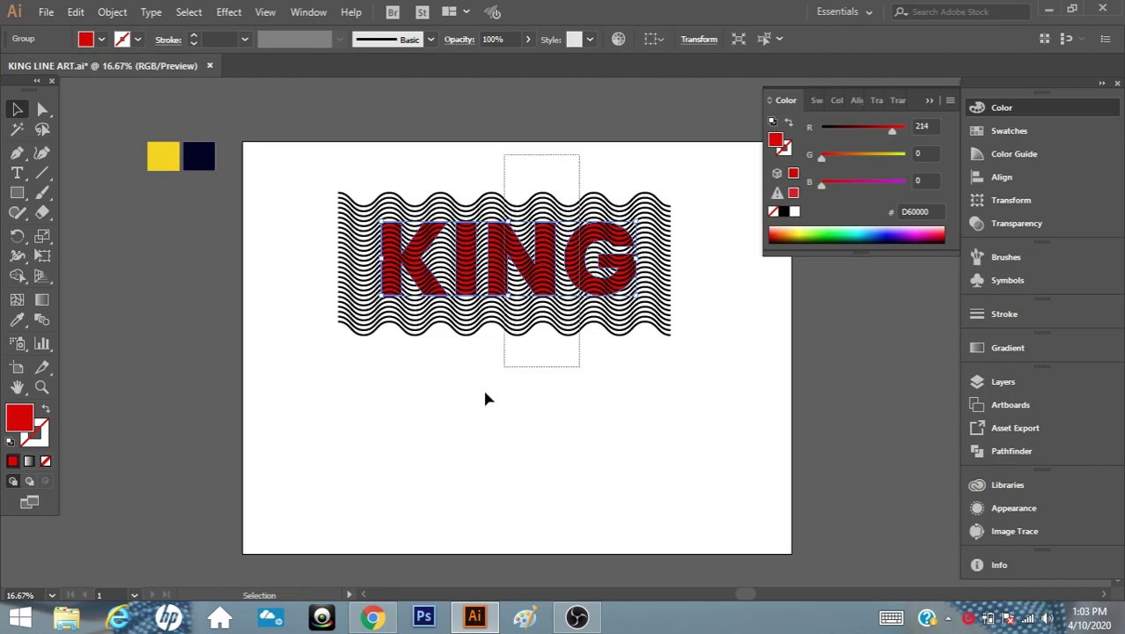
mouse_move(541, 276)
mouse_down()
mouse_move(547, 344)
mouse_move(558, 353)
mouse_up()
click(556, 278)
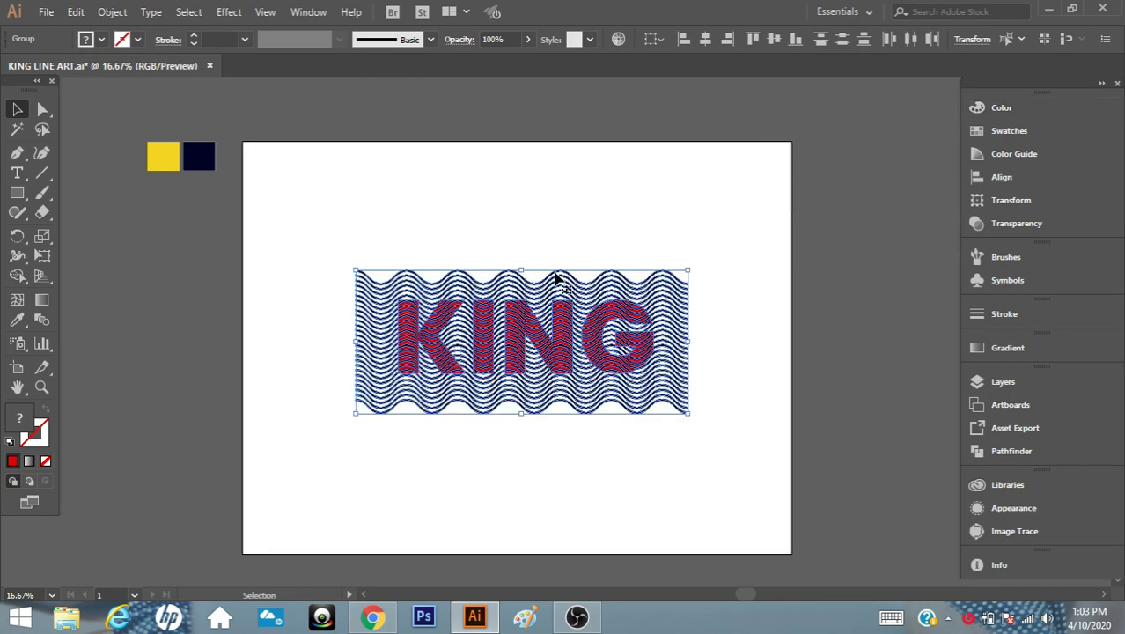
- Inspect the lettering up close, then select KING and the waves together for Shape Builder
click(41, 387)
click(529, 314)
click(530, 314)
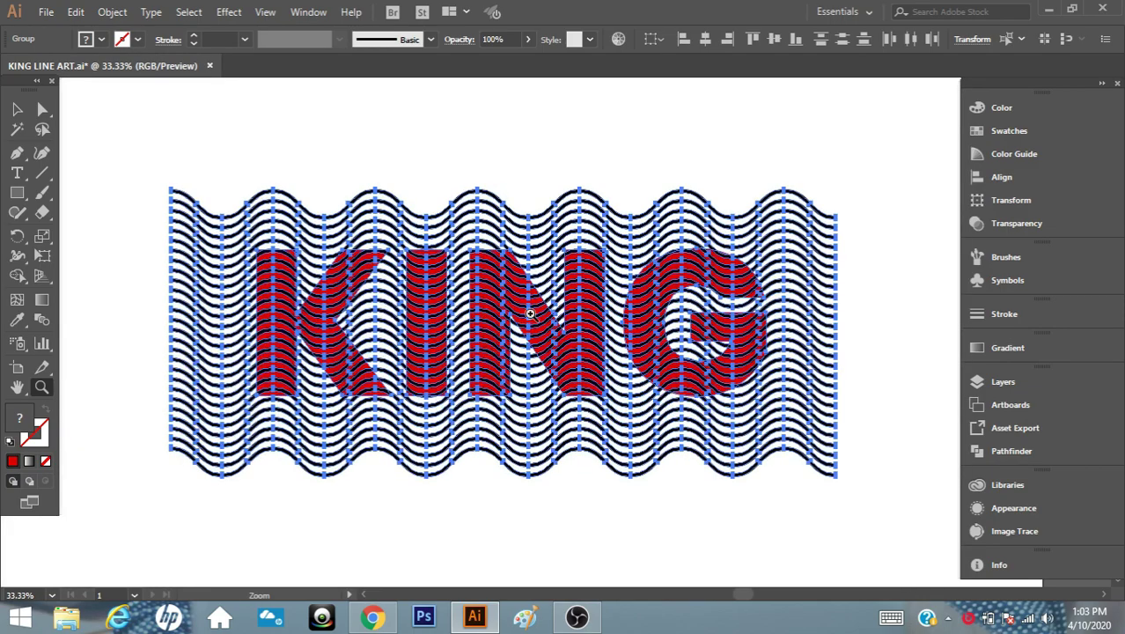
click(528, 303)
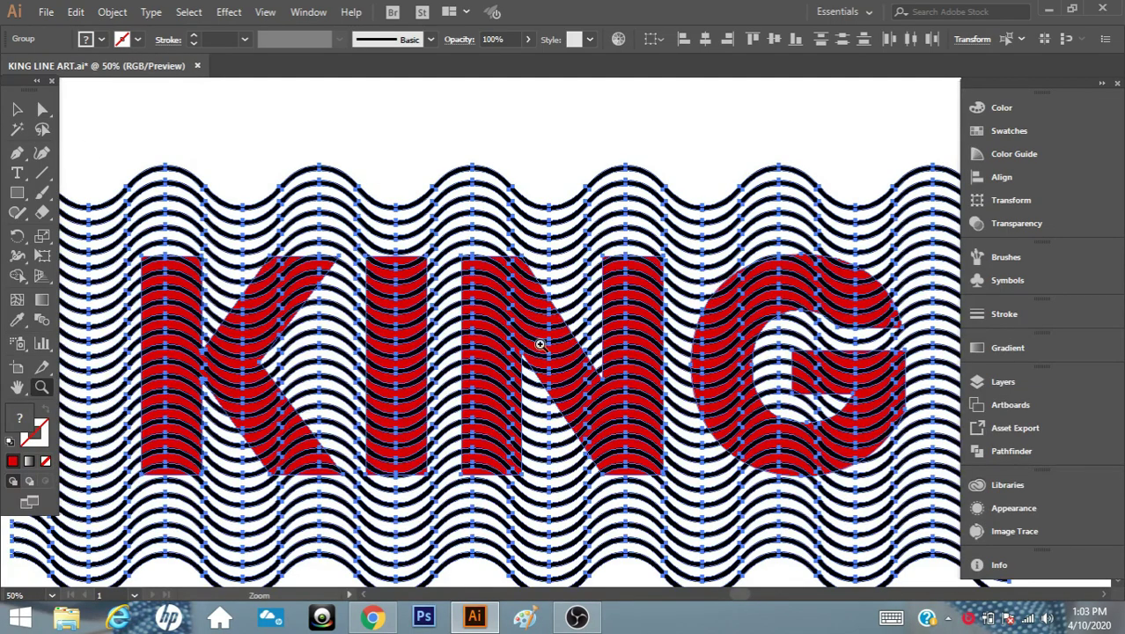
alt+click(563, 348)
click(16, 109)
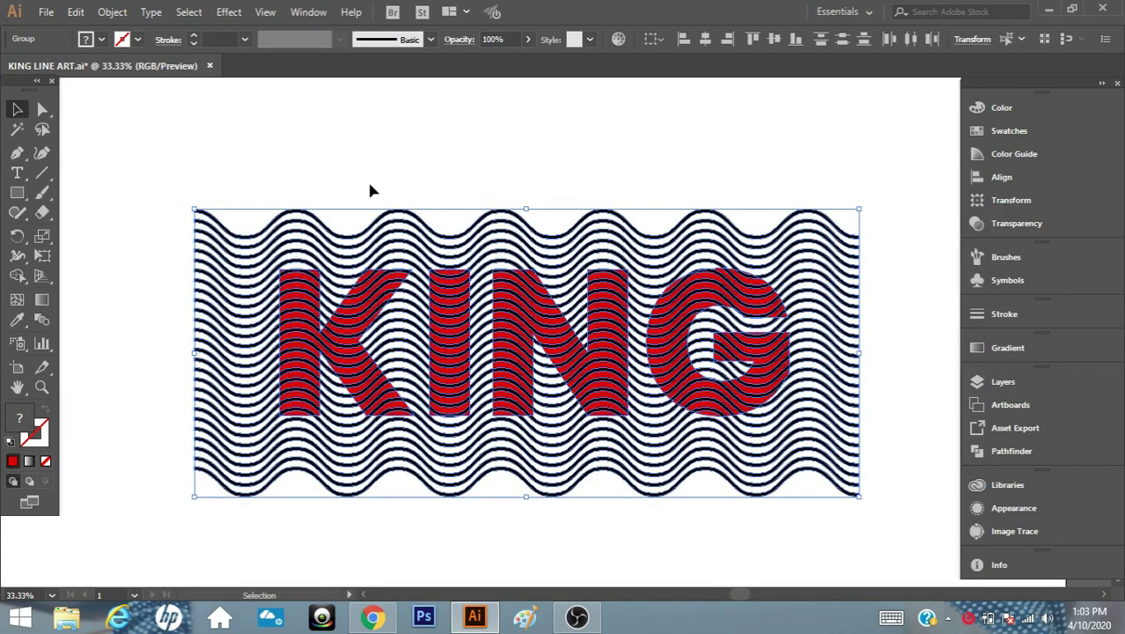
drag(326, 153, 768, 534)
click(17, 275)
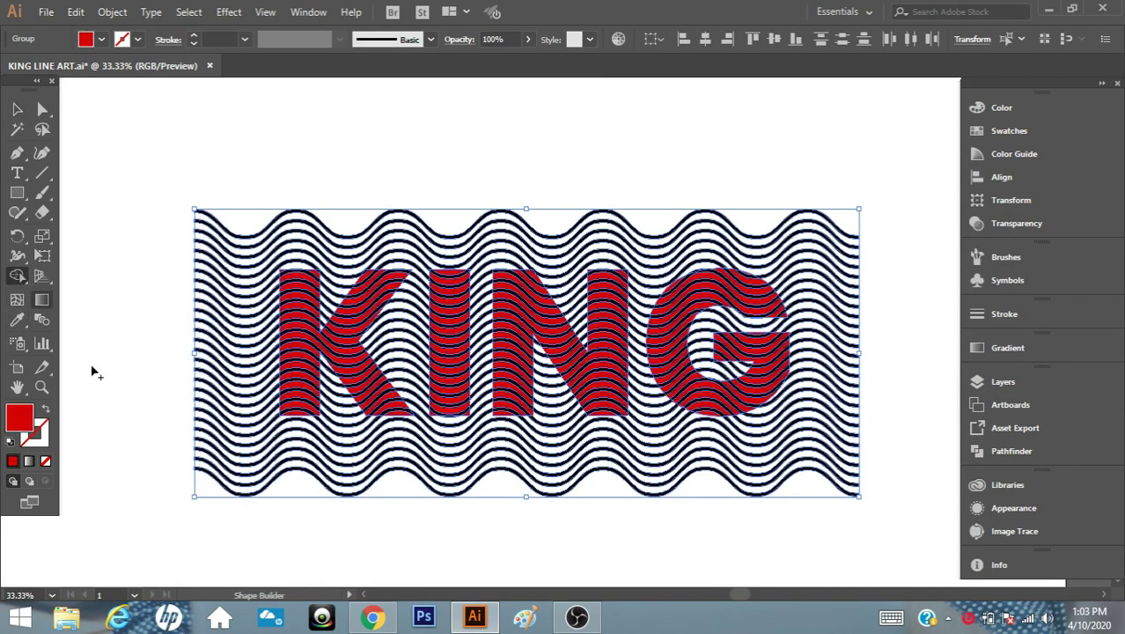
click(43, 386)
click(546, 357)
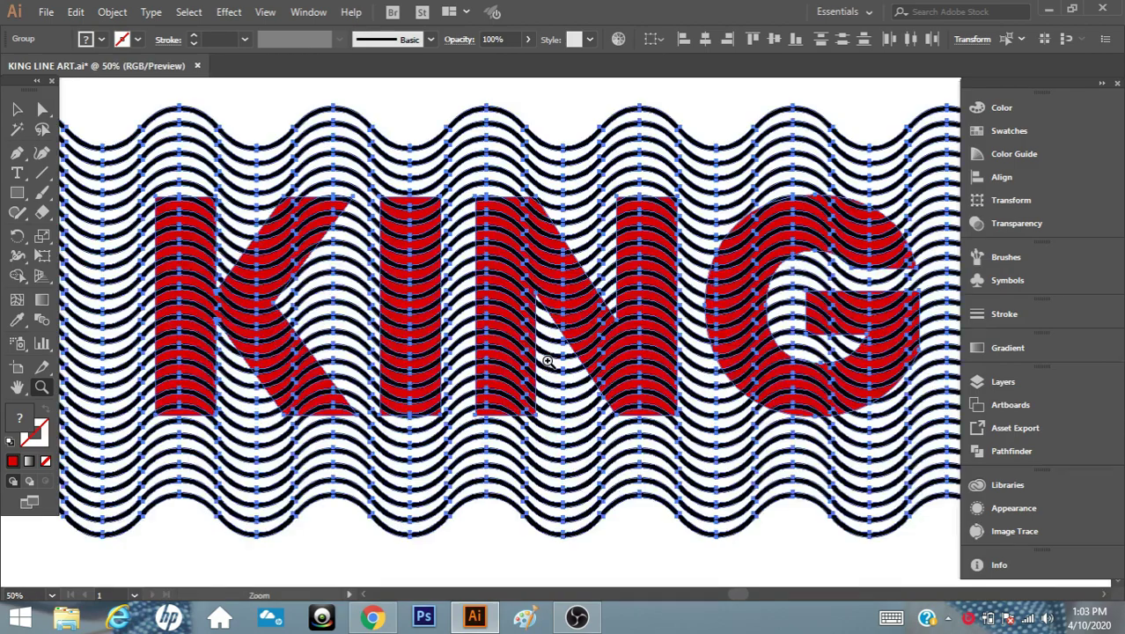
- Delete the wave pieces outside the K, I and N with Shape Builder
click(17, 275)
mouse_move(173, 530)
mouse_down()
mouse_move(238, 201)
mouse_move(224, 264)
mouse_up()
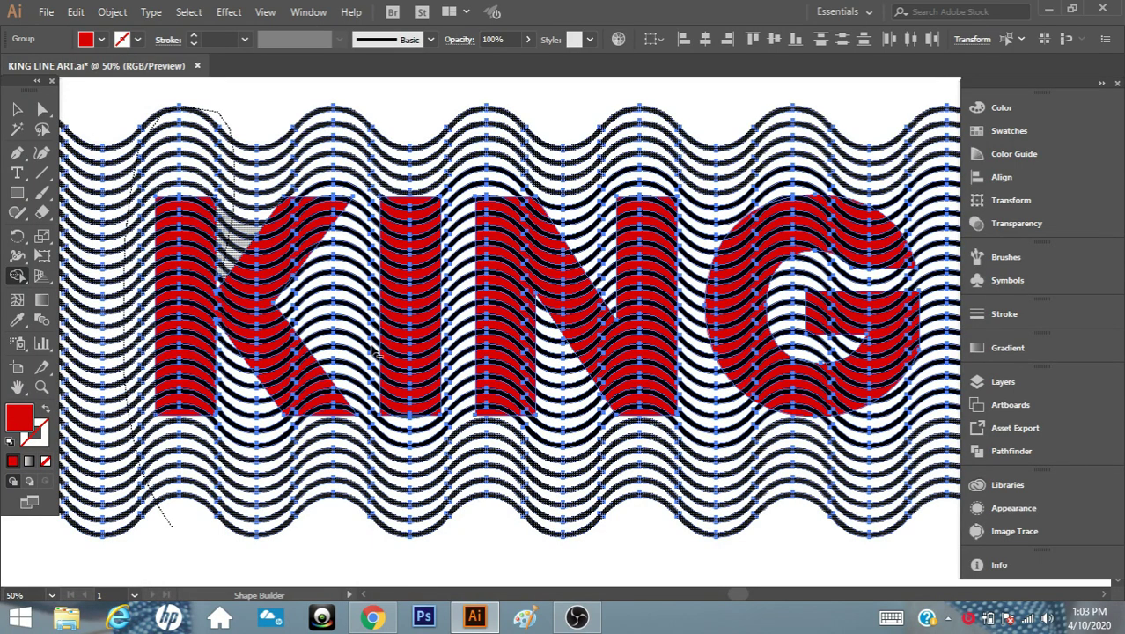
mouse_move(364, 168)
mouse_down()
mouse_move(308, 462)
mouse_move(259, 444)
mouse_move(220, 374)
mouse_move(225, 348)
mouse_up()
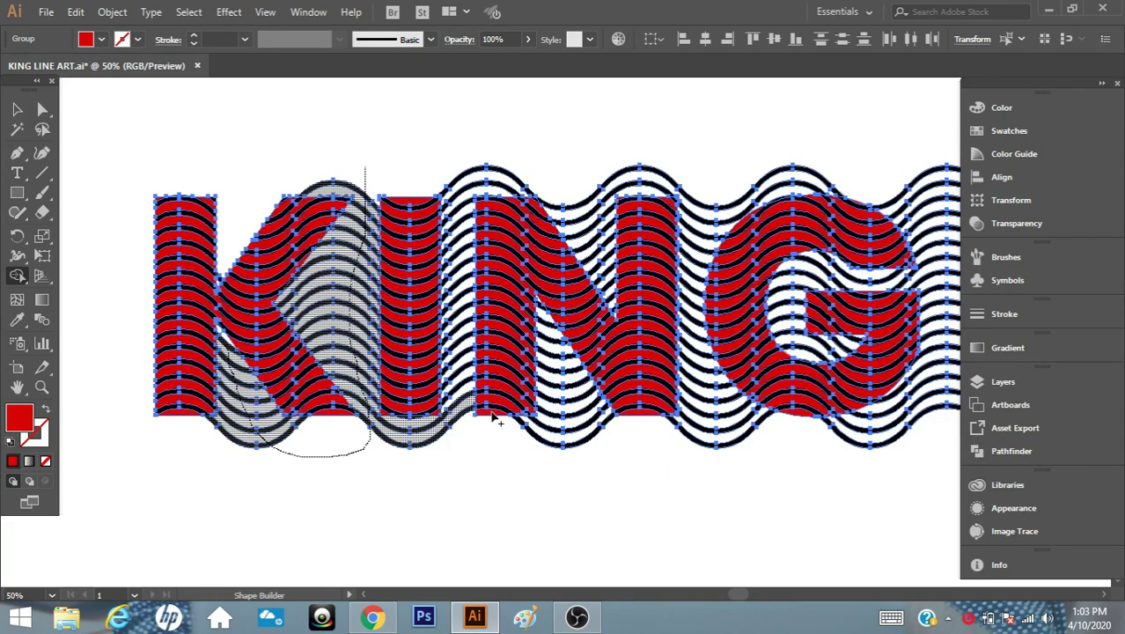
mouse_move(493, 419)
mouse_down()
mouse_move(475, 442)
mouse_move(458, 330)
mouse_move(486, 159)
mouse_move(585, 220)
mouse_move(613, 302)
mouse_up()
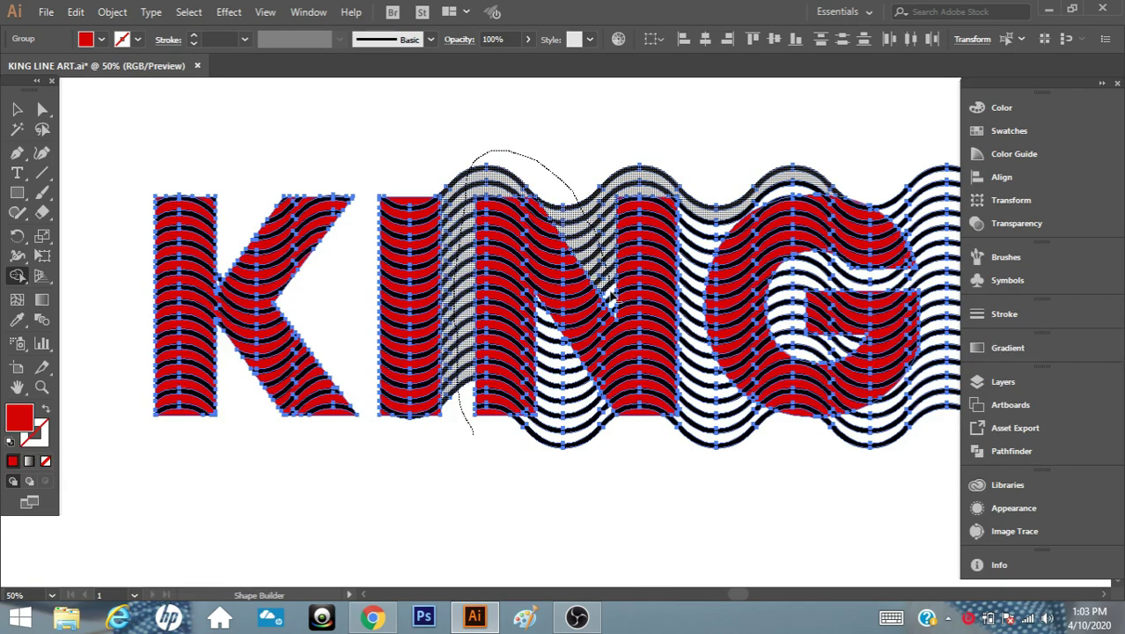
drag(671, 241, 673, 246)
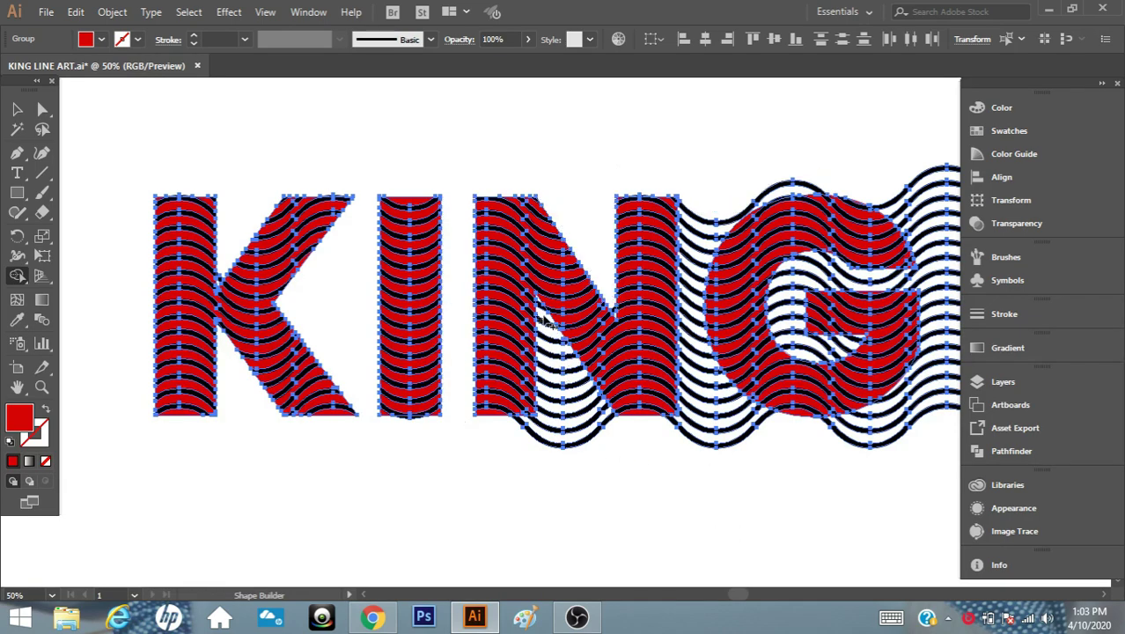
- Delete the stripes between N and G, right of the G, and inside its opening
mouse_move(540, 304)
mouse_down()
mouse_move(567, 435)
mouse_move(691, 459)
mouse_move(704, 384)
mouse_move(699, 251)
mouse_move(737, 180)
mouse_move(742, 195)
mouse_up()
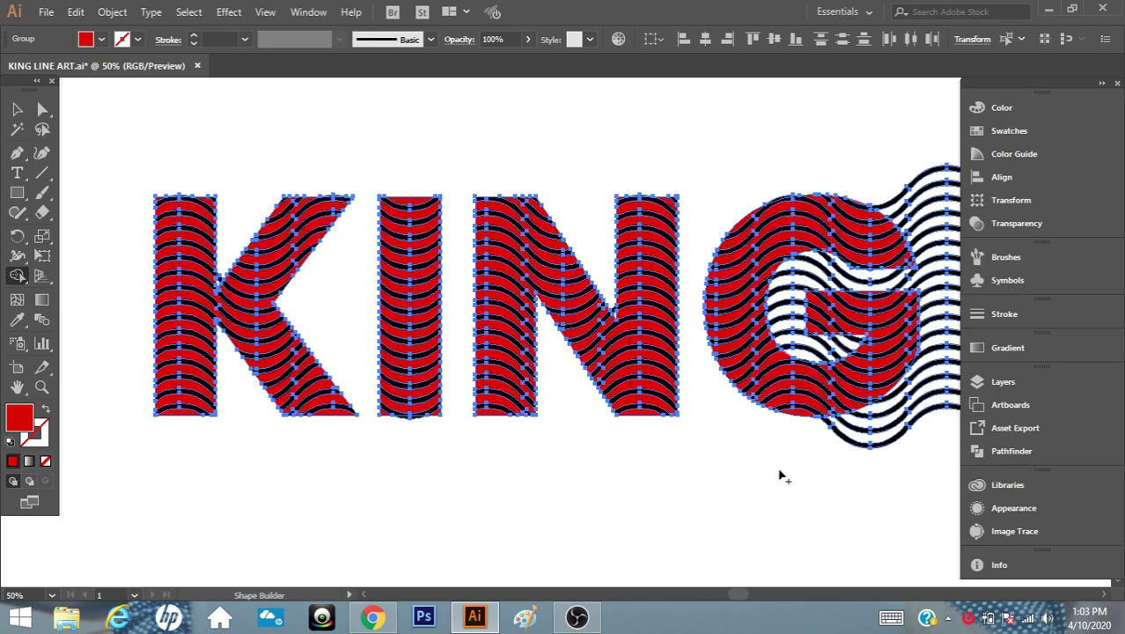
scroll(815, 494, right, 5)
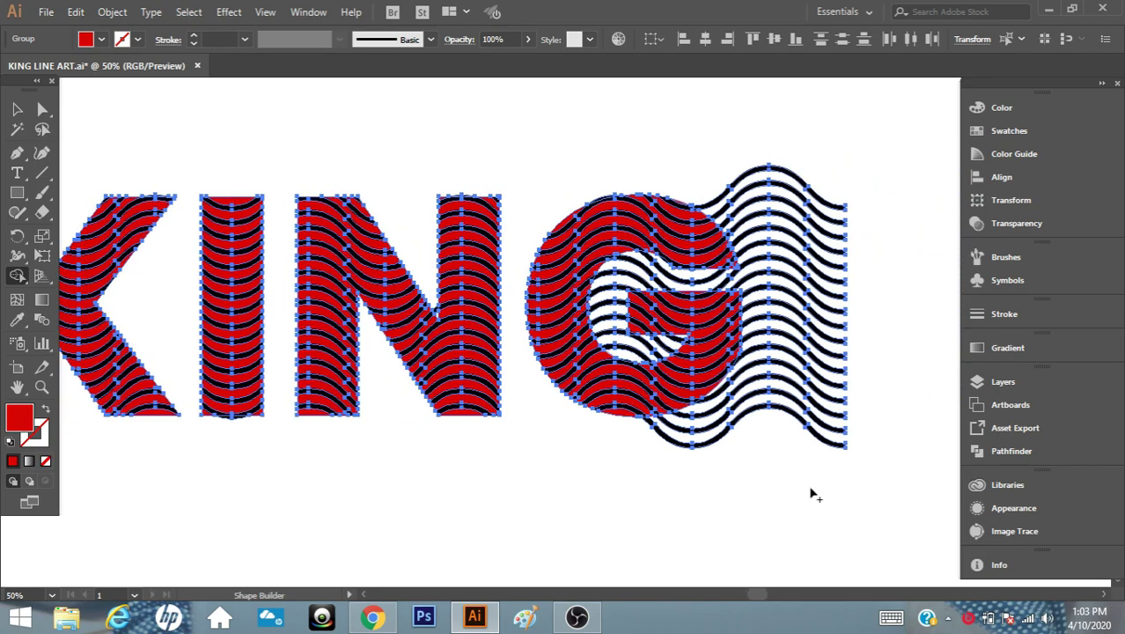
drag(714, 140, 729, 471)
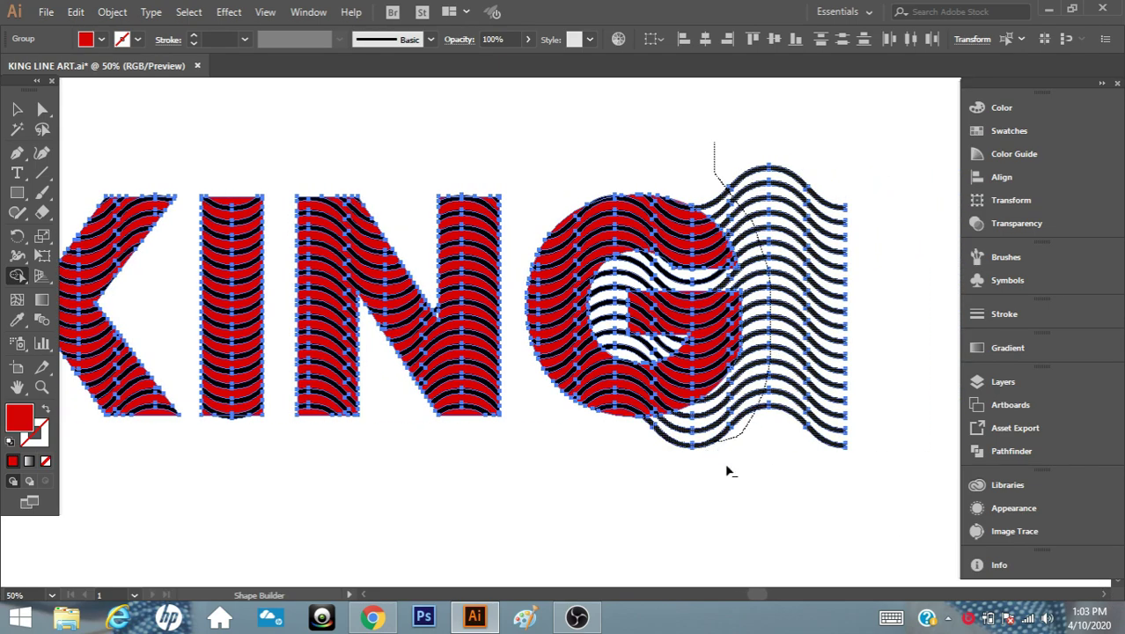
mouse_move(787, 449)
mouse_down()
mouse_move(742, 286)
mouse_move(651, 357)
mouse_move(683, 350)
mouse_up()
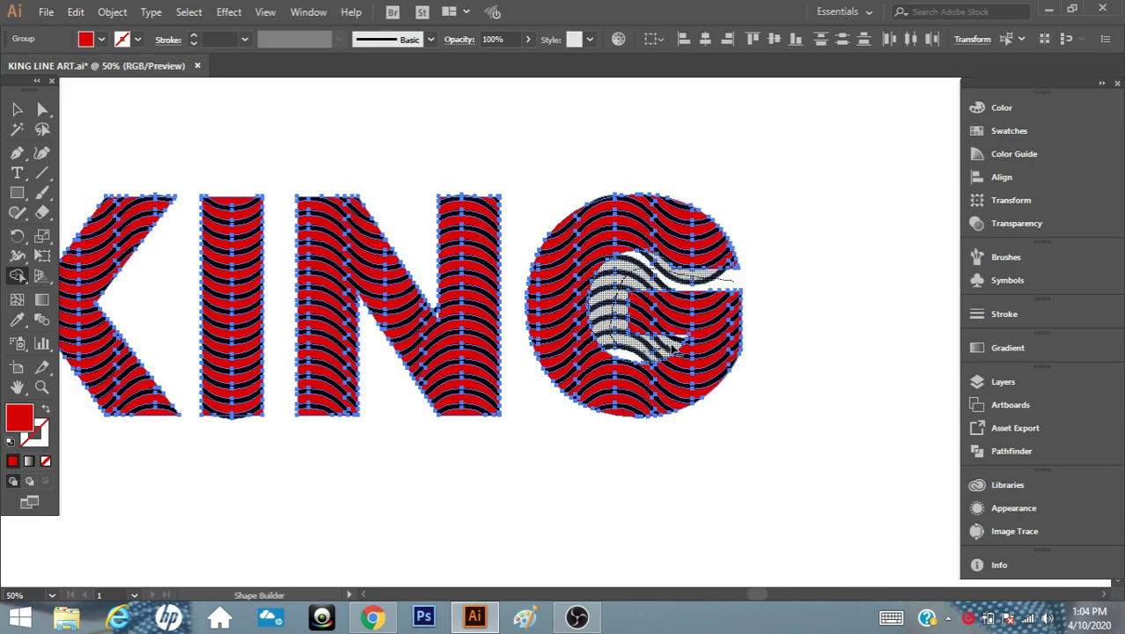
drag(741, 370, 688, 280)
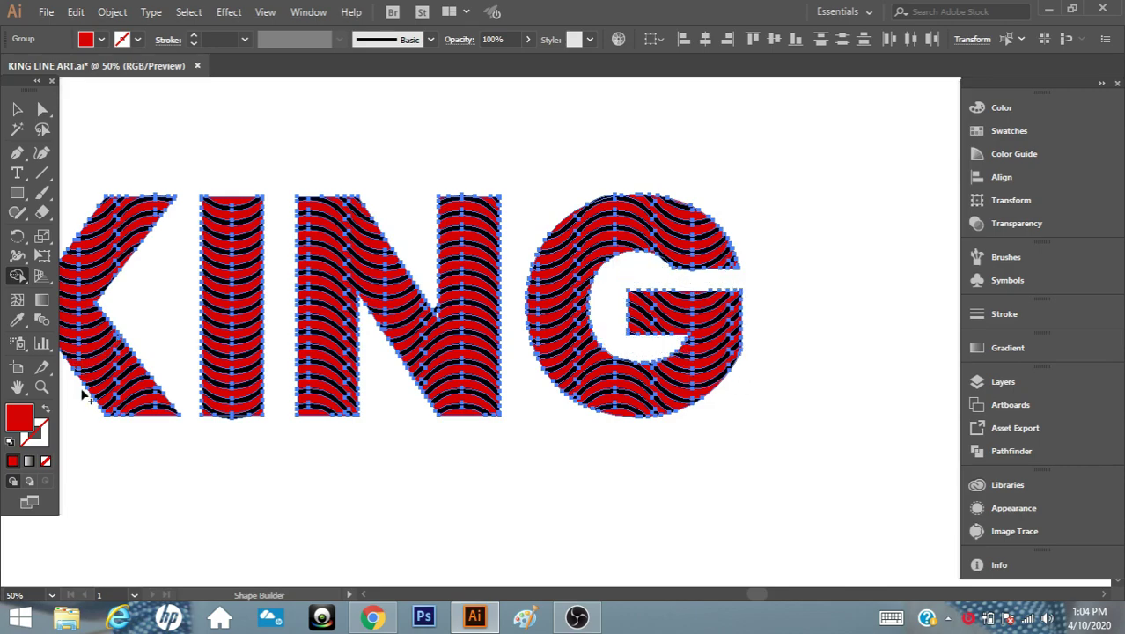
- Zoom in on the K and merge its small black overlap into the stripe with Shape Builder
key(z)
click(710, 318)
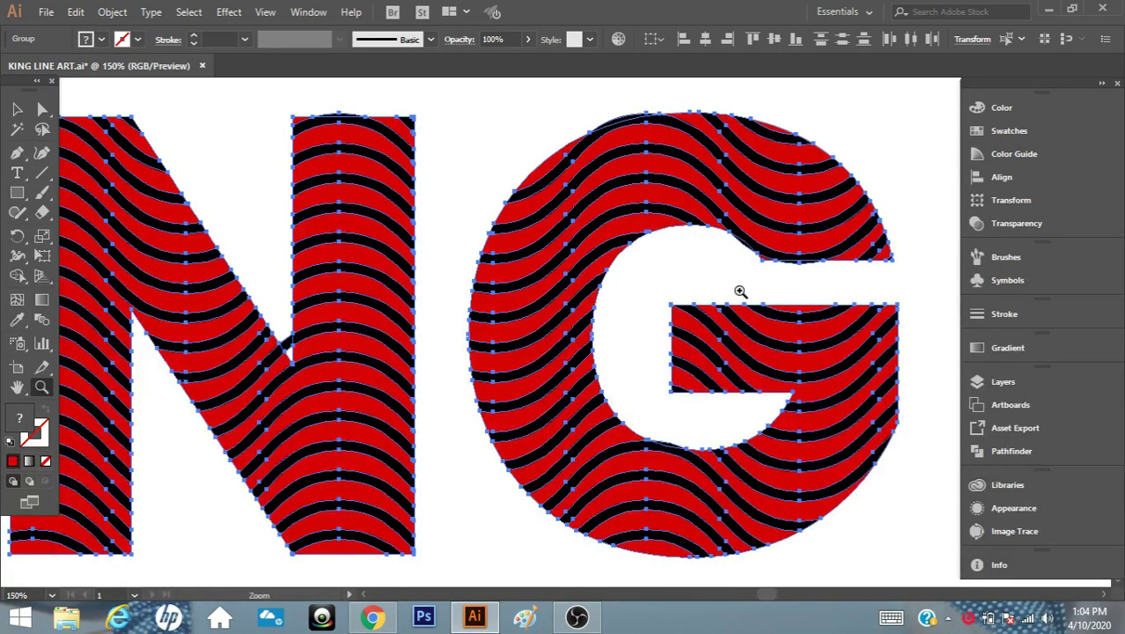
click(739, 290)
click(583, 306)
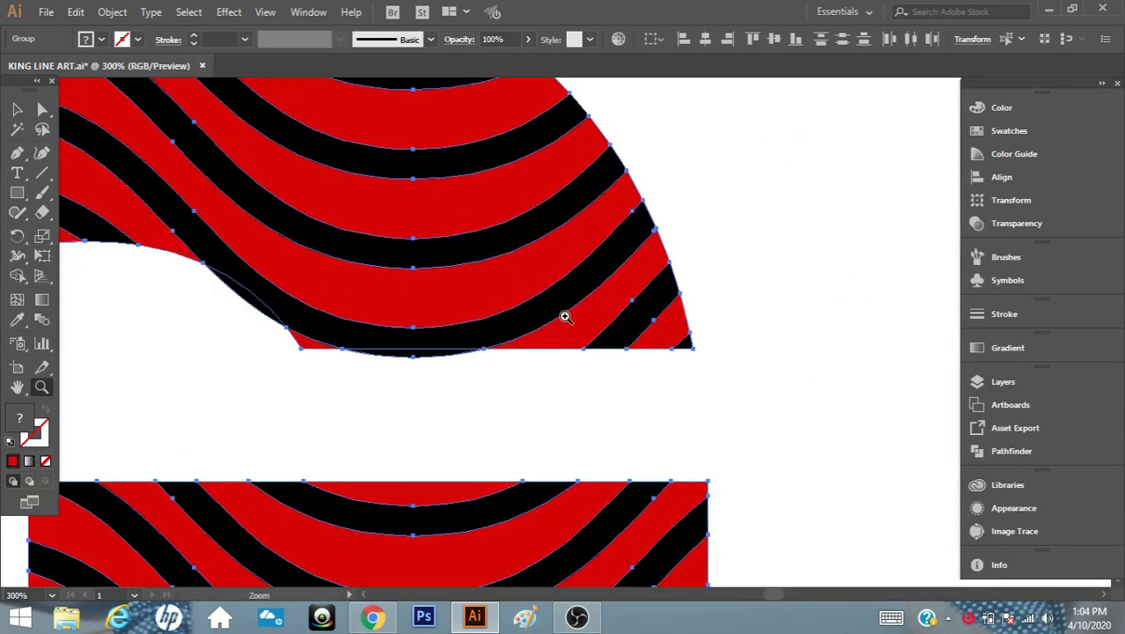
click(17, 278)
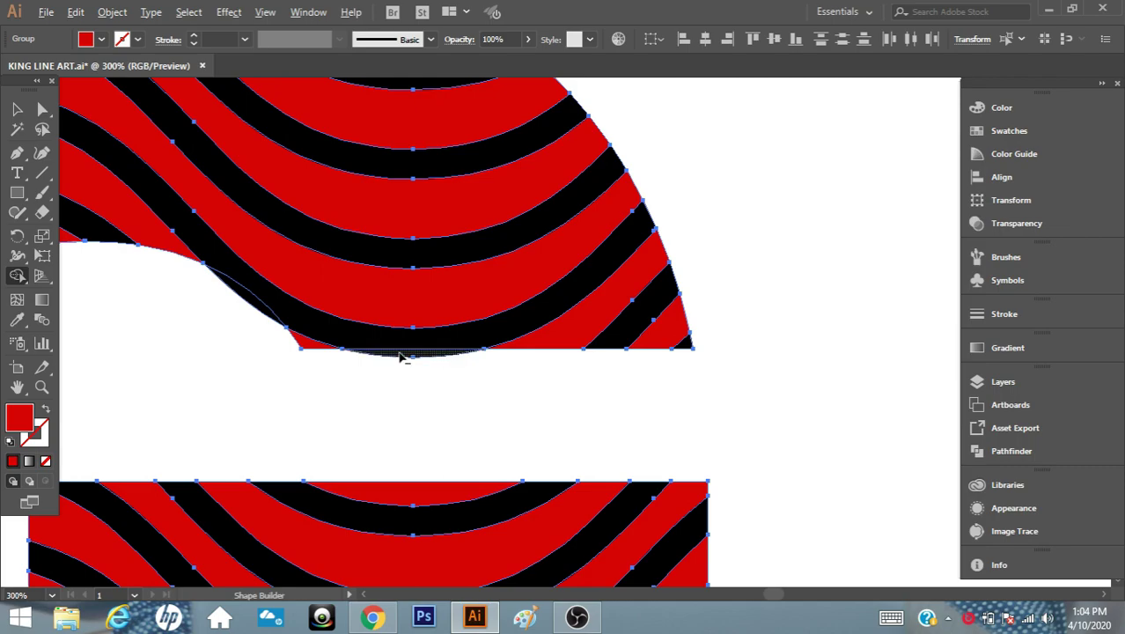
alt+click(312, 417)
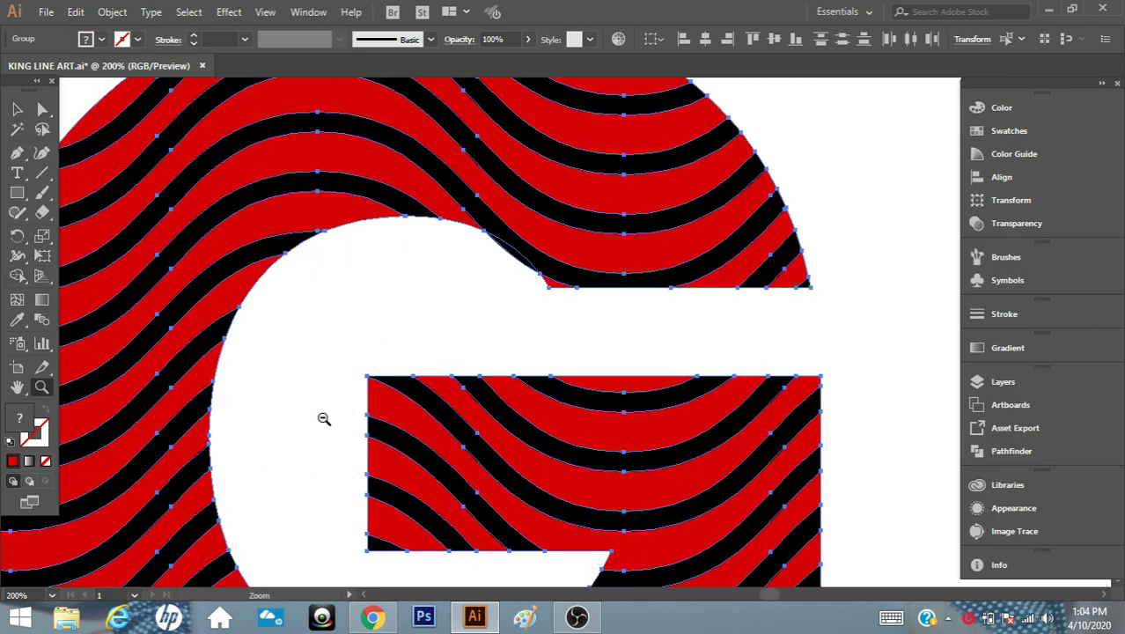
alt+click(412, 441)
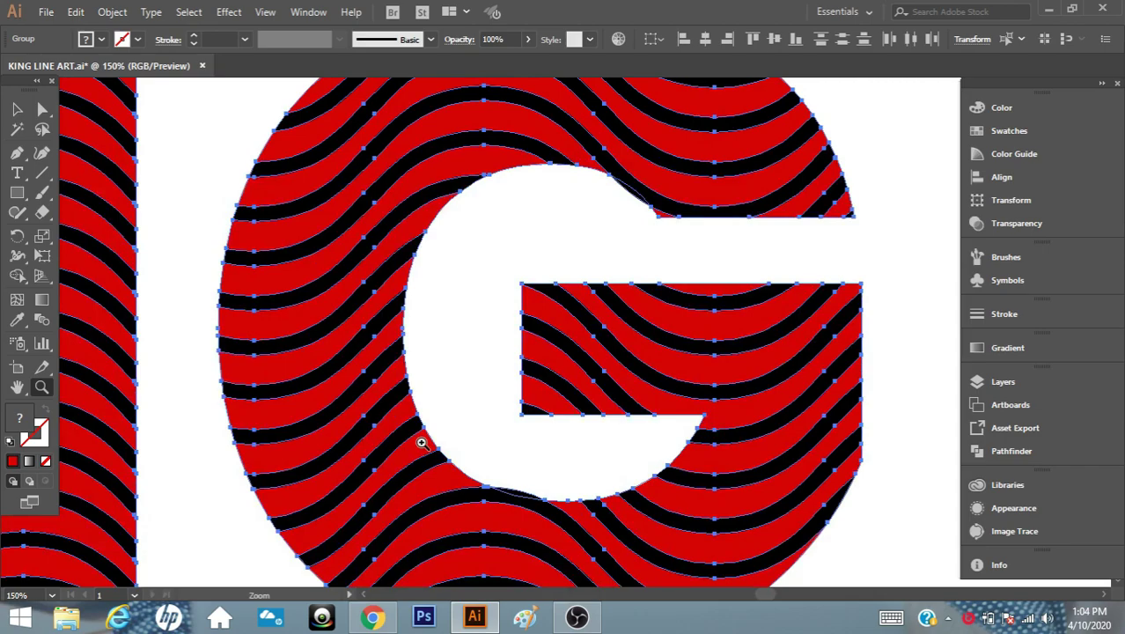
alt+click(421, 443)
alt+click(475, 326)
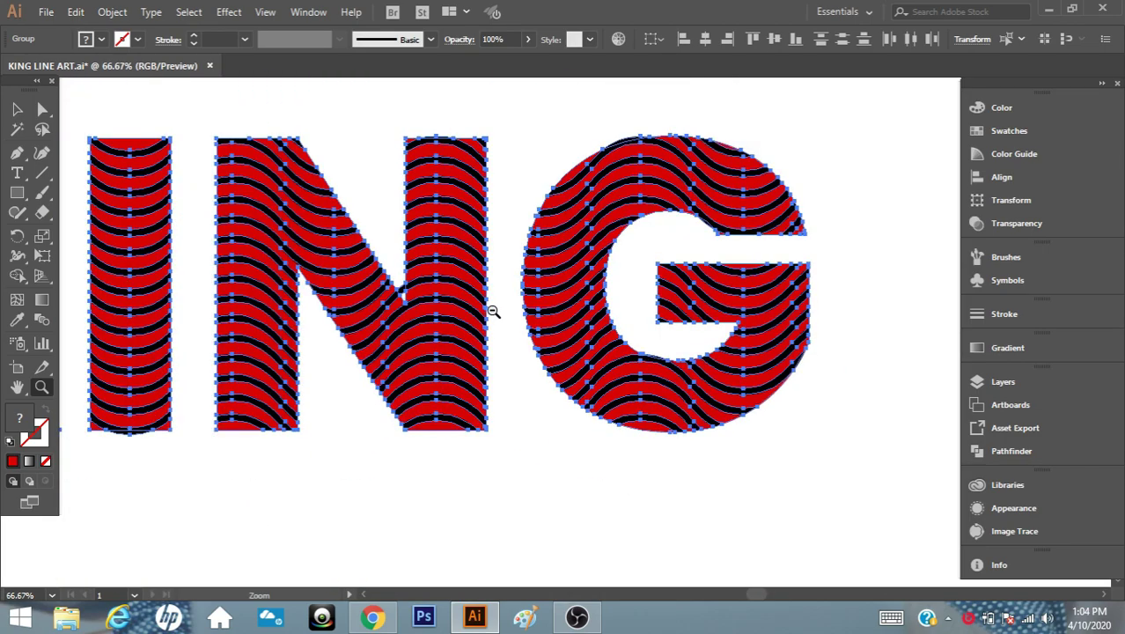
alt+click(493, 311)
click(385, 325)
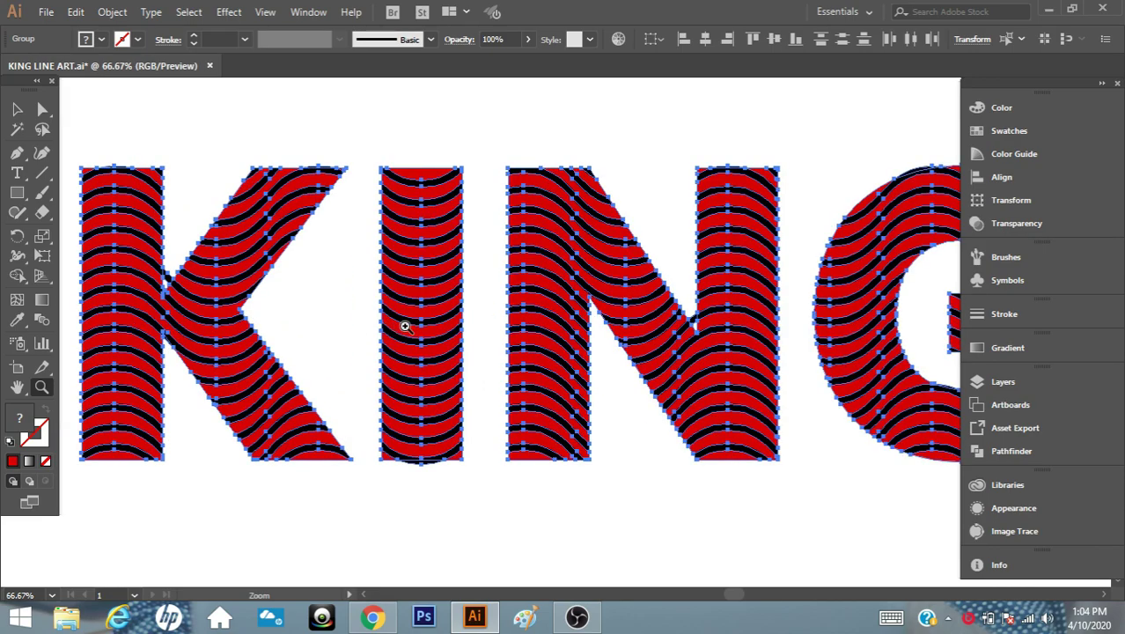
click(284, 298)
click(480, 333)
key(shift+m)
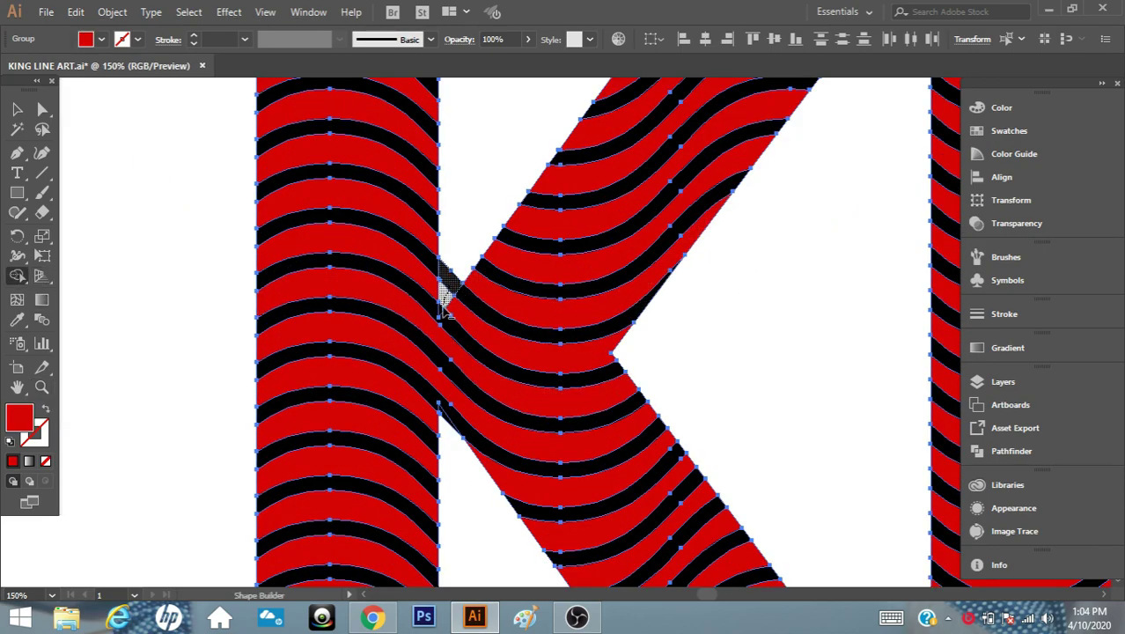
drag(534, 373, 450, 290)
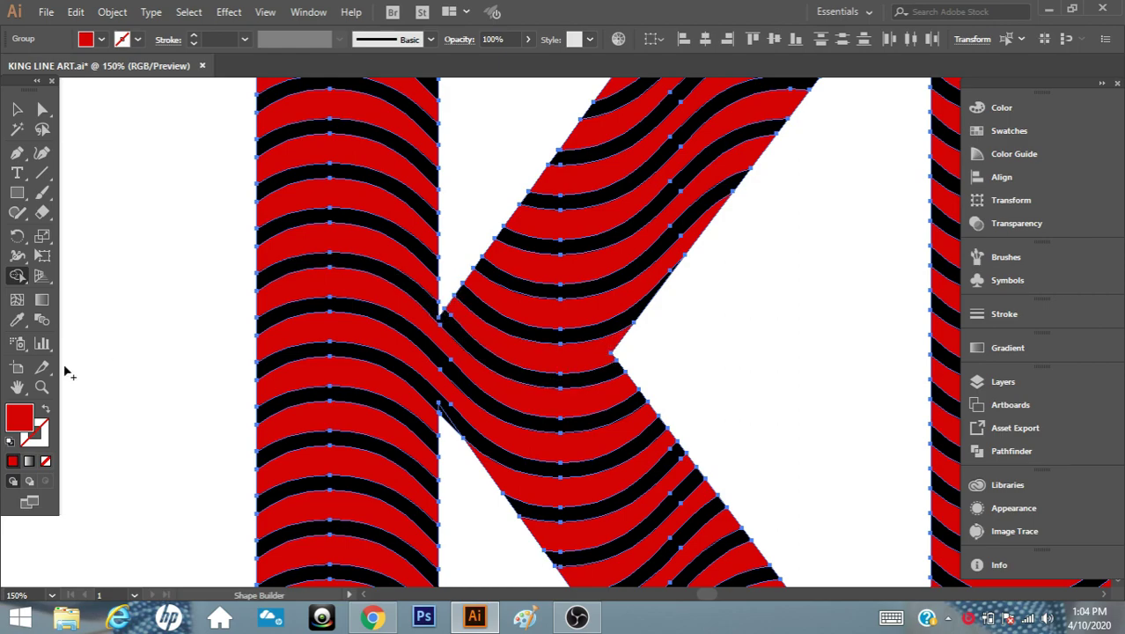
- Inspect the bottoms of K, I and N and the top of the G for stray slivers
click(41, 386)
alt+click(814, 408)
alt+click(753, 370)
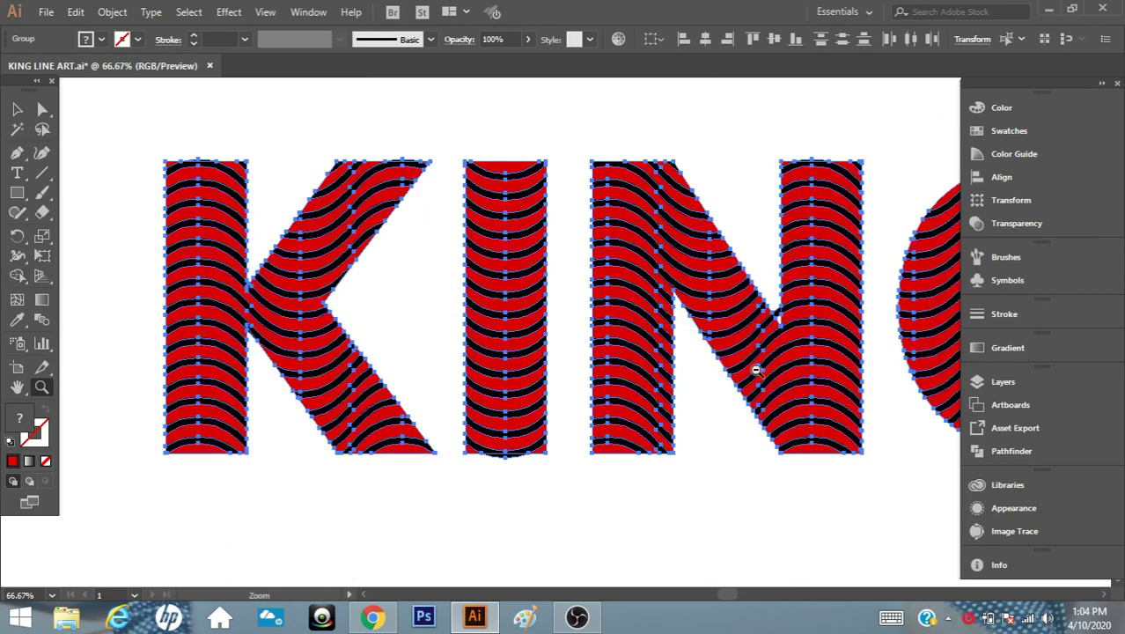
alt+click(755, 371)
click(555, 401)
click(389, 344)
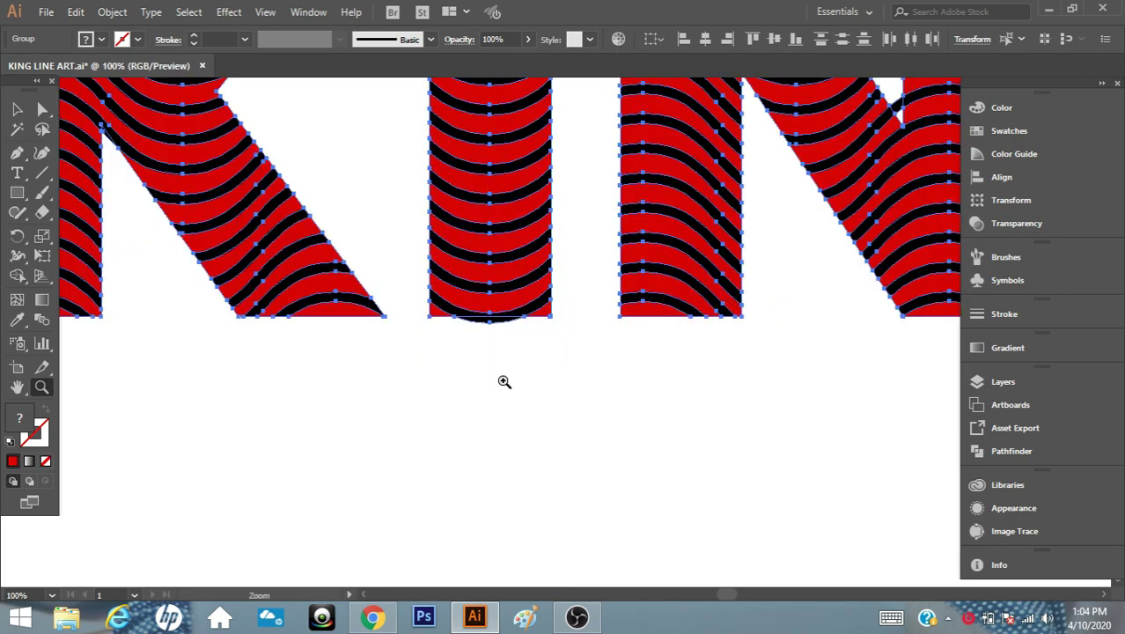
click(502, 381)
click(16, 275)
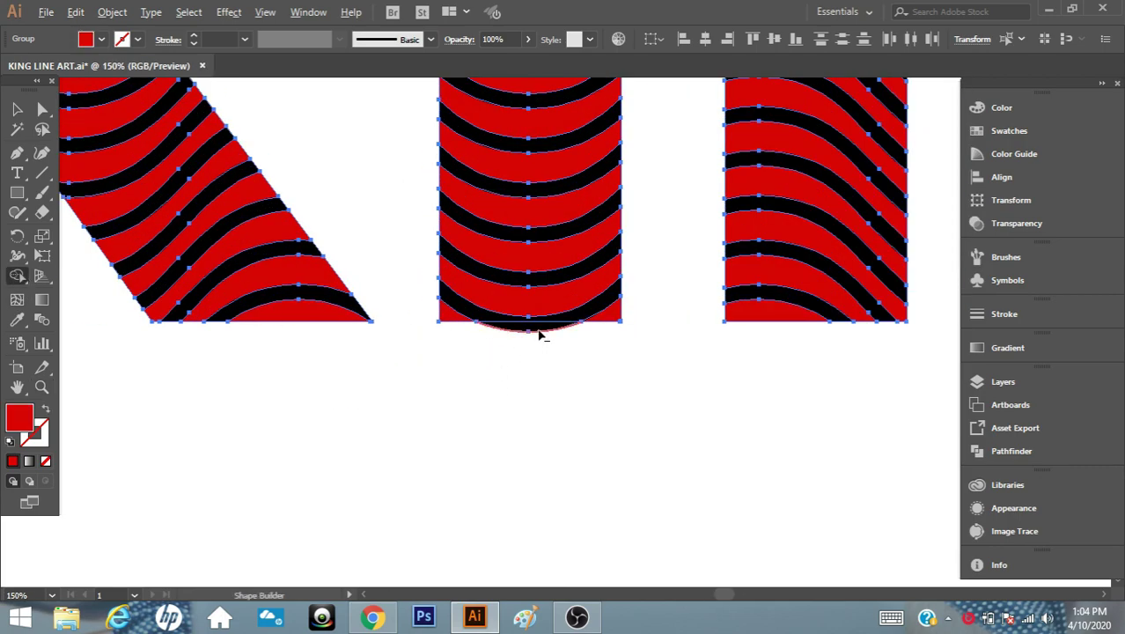
click(41, 387)
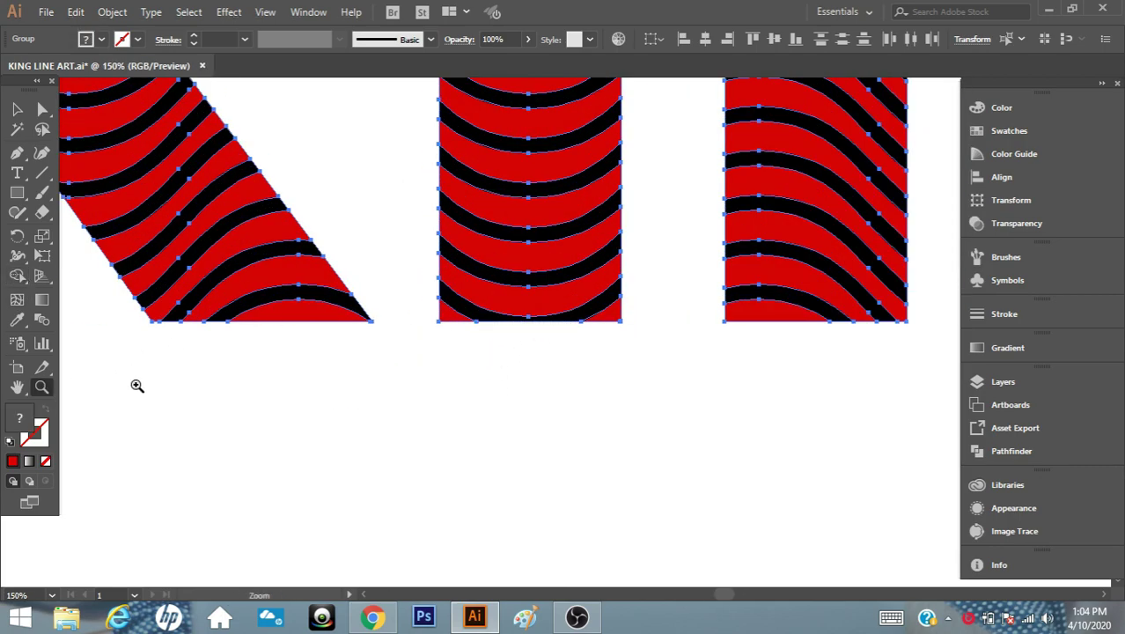
alt+click(826, 322)
alt+click(779, 310)
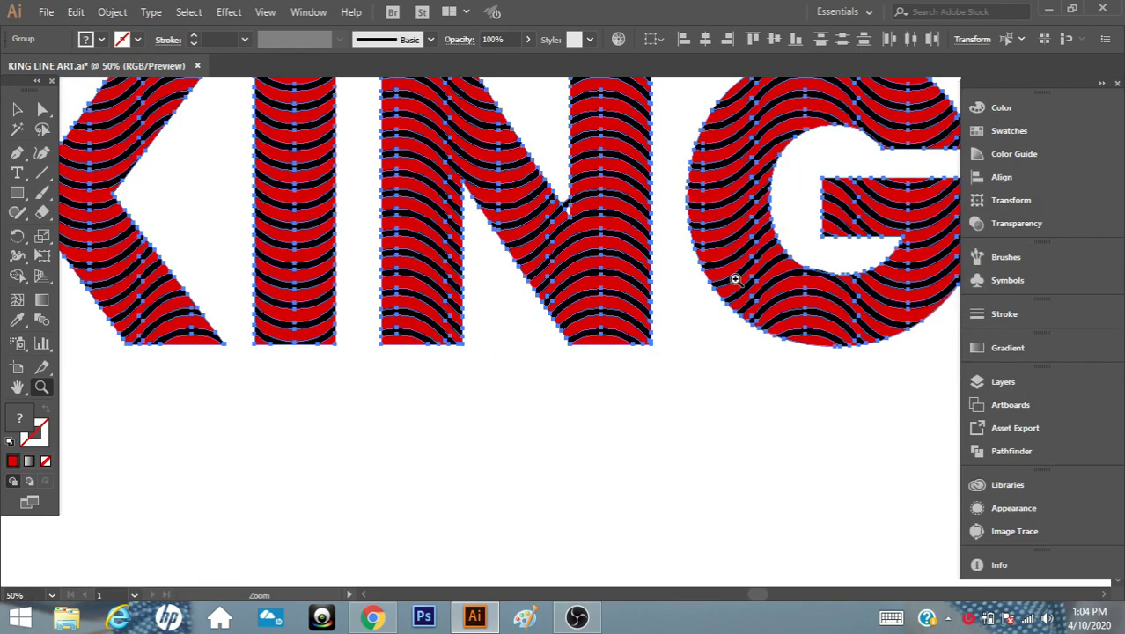
alt+click(736, 279)
alt+click(512, 298)
click(616, 274)
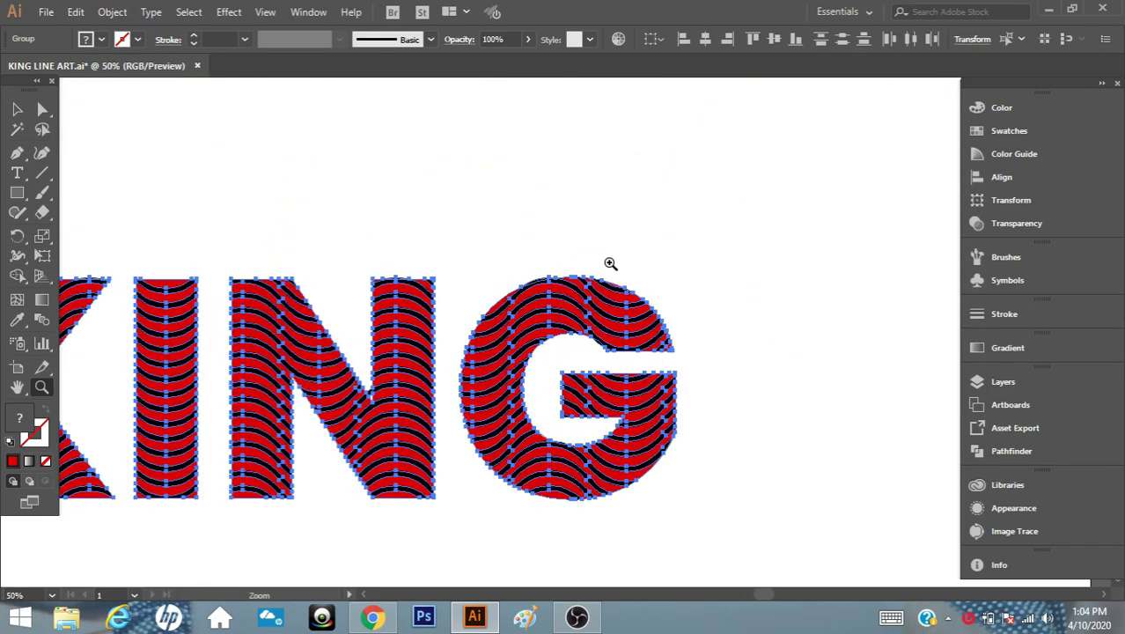
click(547, 324)
click(463, 380)
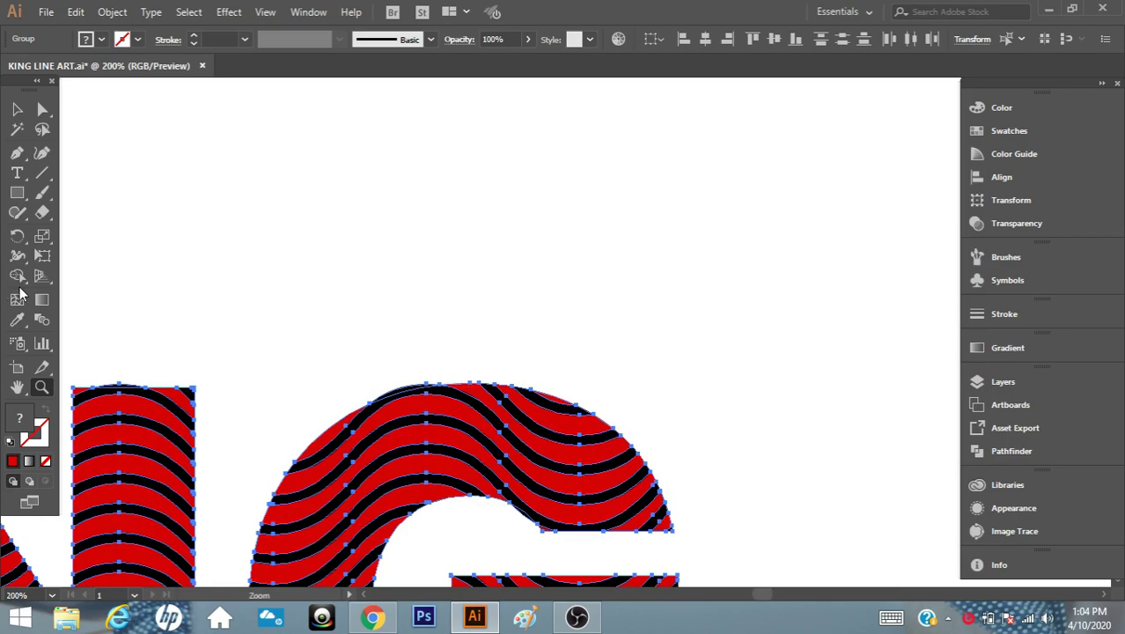
click(18, 276)
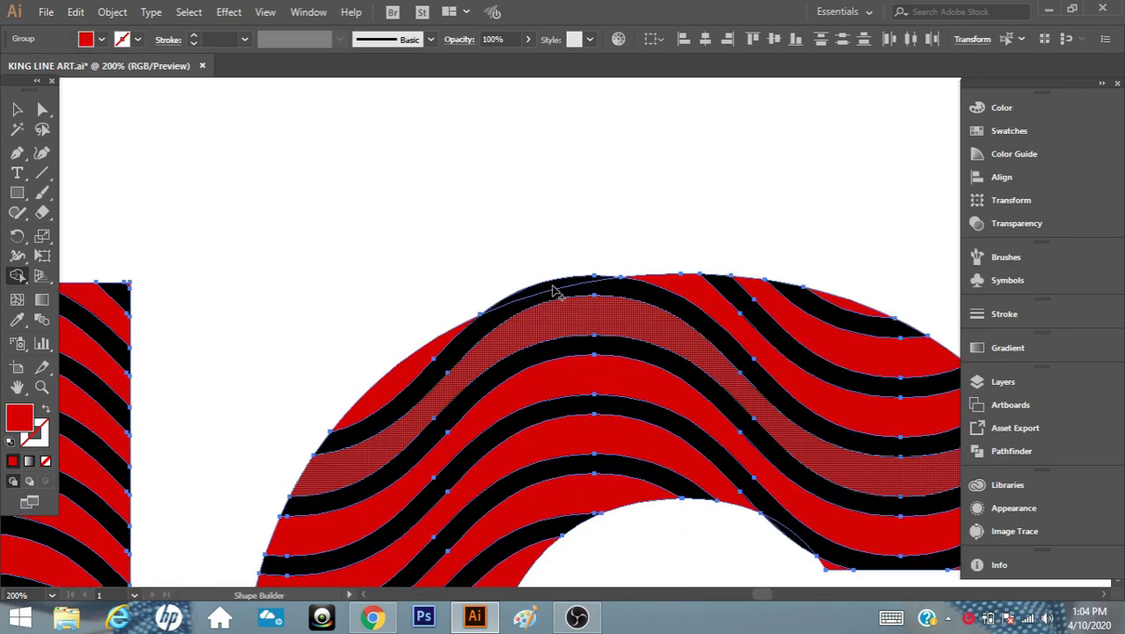
click(42, 387)
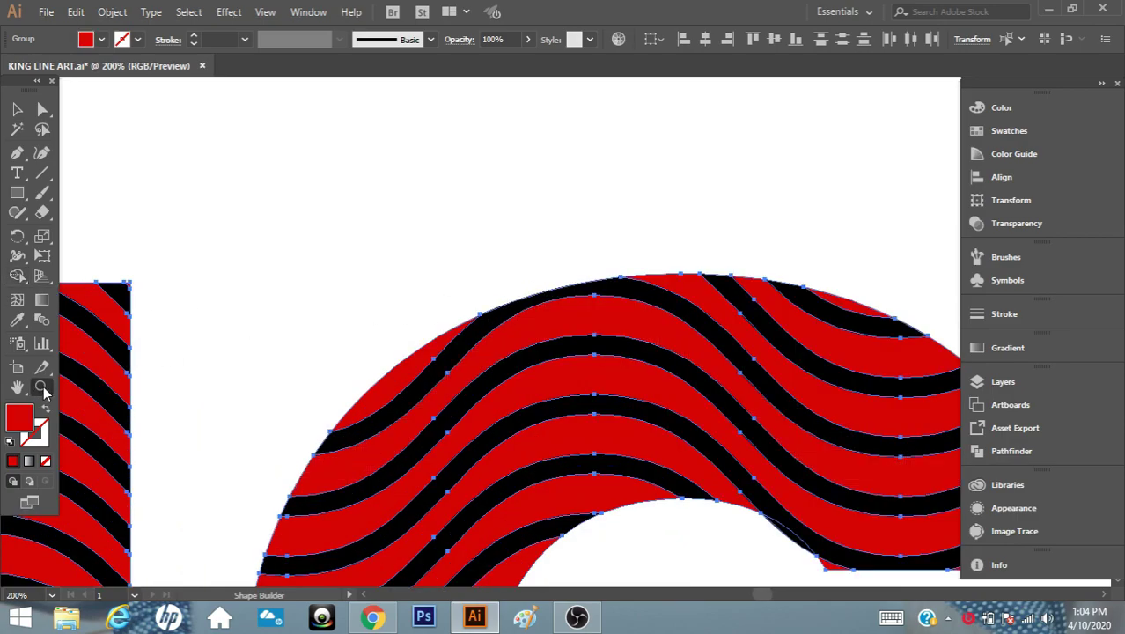
alt+click(528, 417)
alt+click(501, 400)
alt+click(503, 397)
alt+click(509, 361)
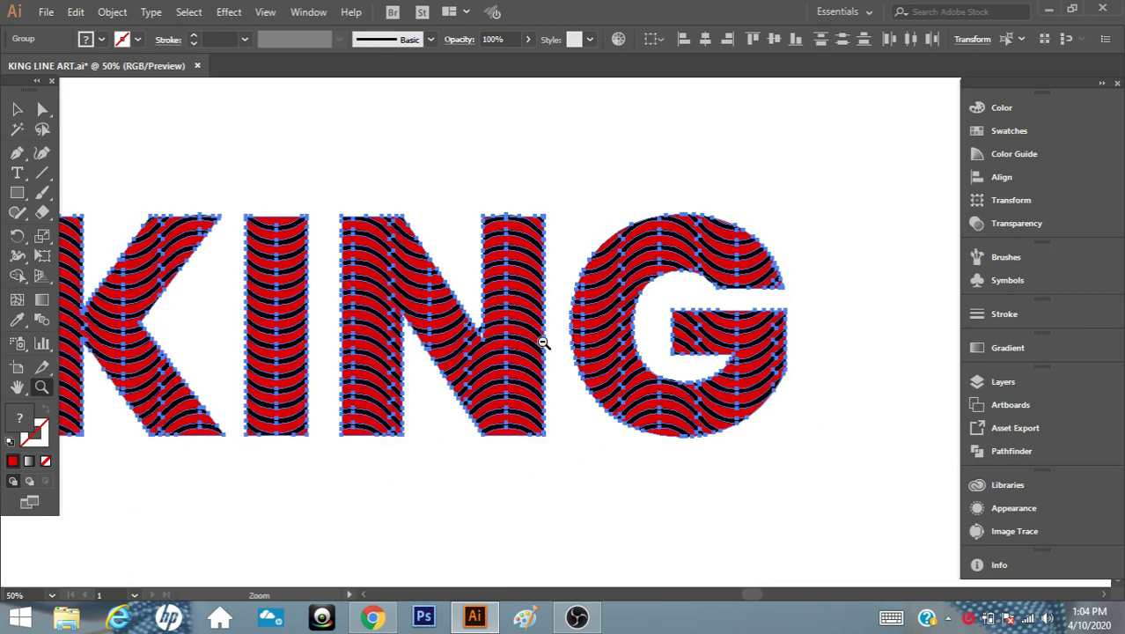
alt+click(542, 344)
- Select the whole KING artwork and remove the thin red sliver under the G curve
click(16, 109)
click(635, 401)
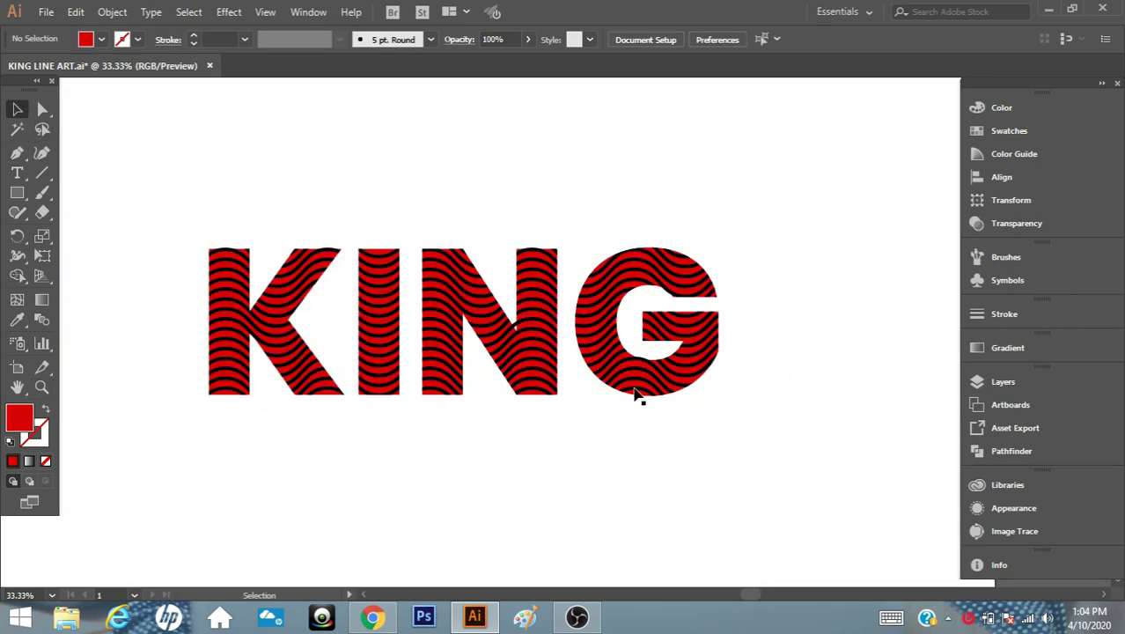
click(577, 389)
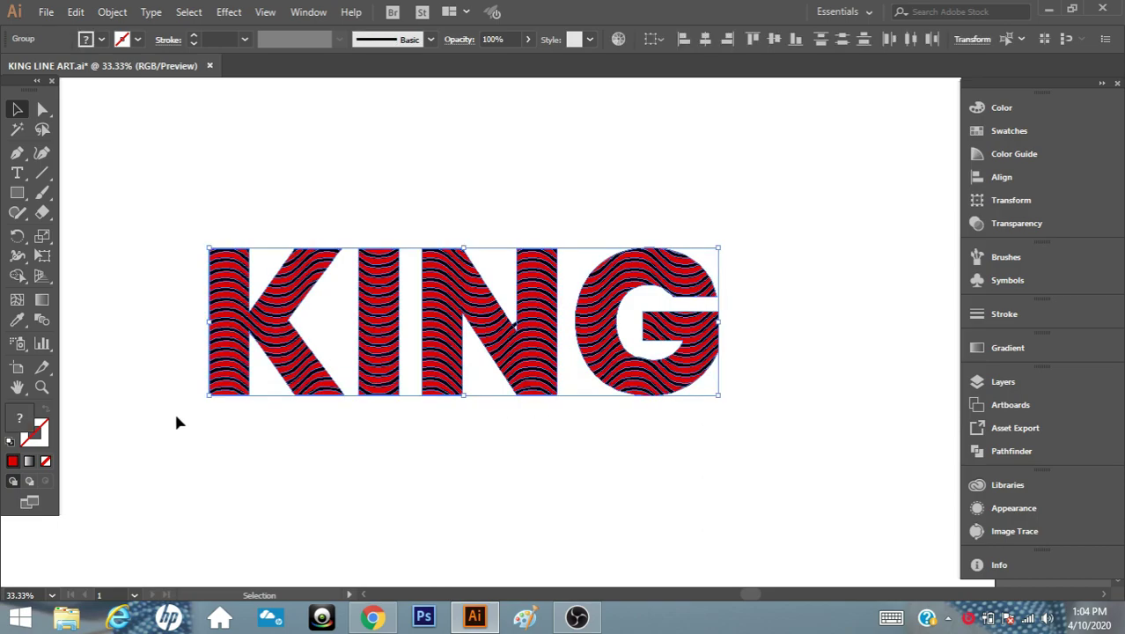
click(41, 387)
click(558, 348)
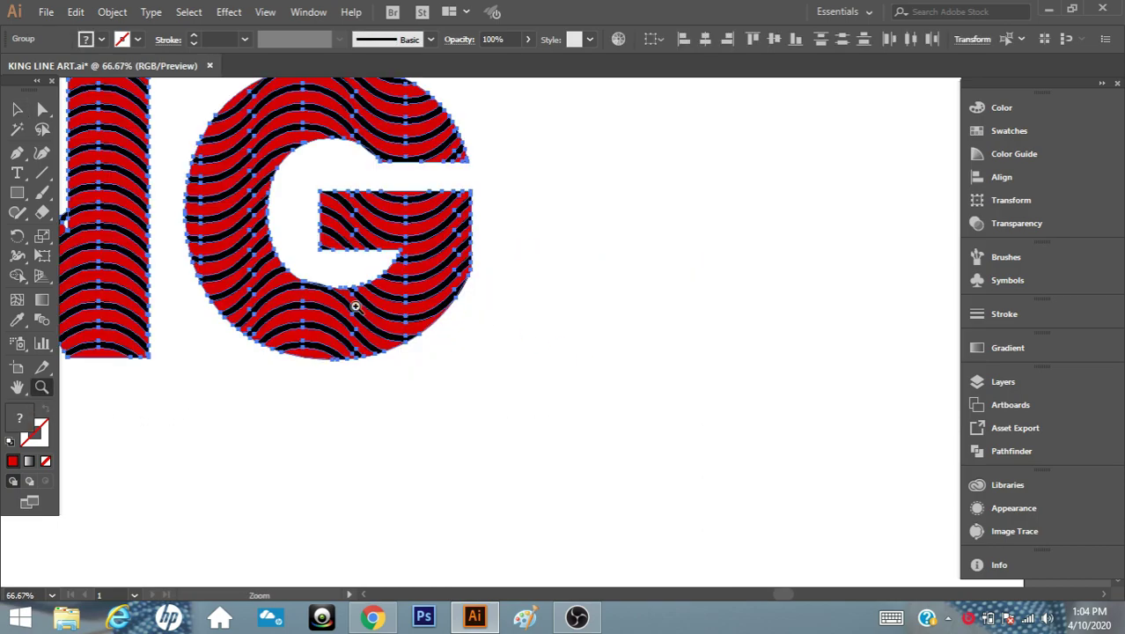
click(427, 295)
click(560, 318)
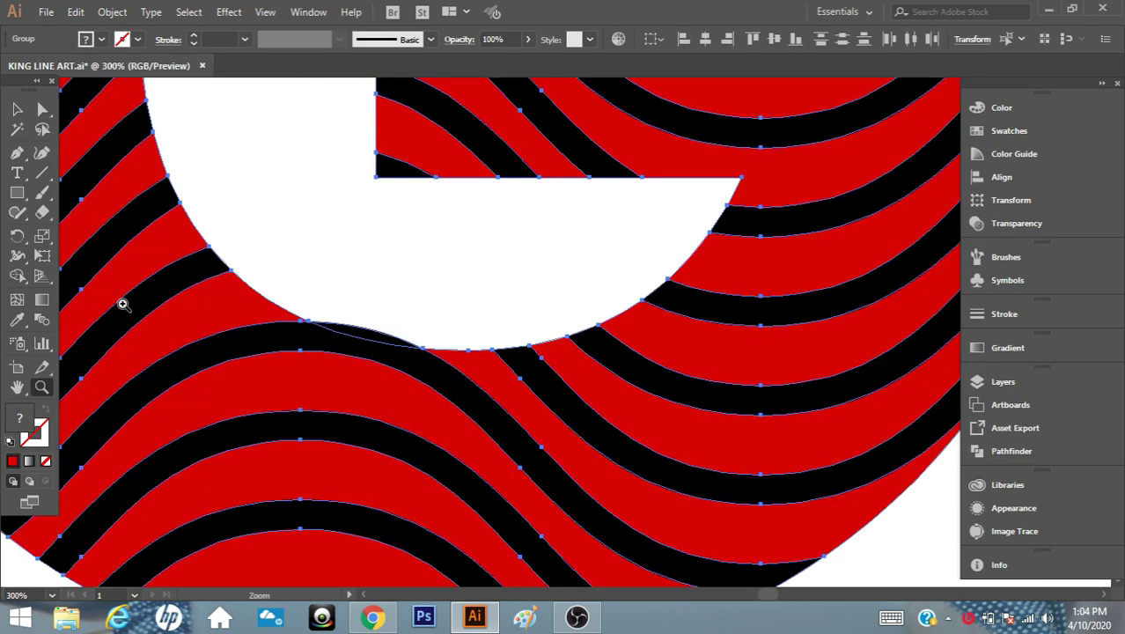
click(17, 276)
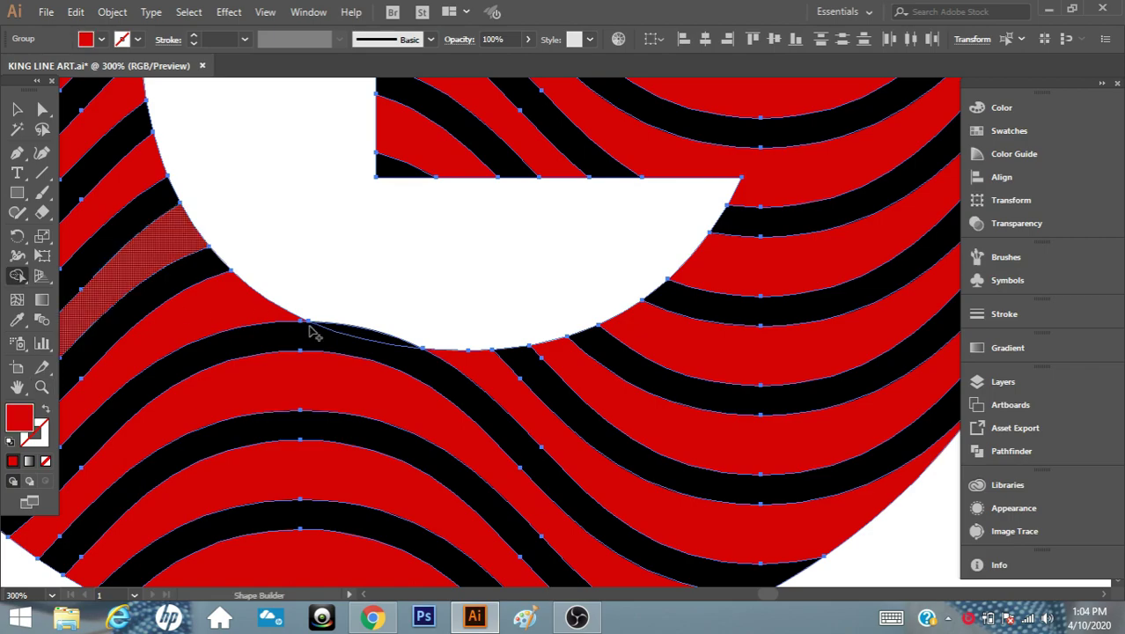
alt+click(359, 331)
- Delete the last thin sliver along the G's inner curve, then zoom out and deselect
click(41, 388)
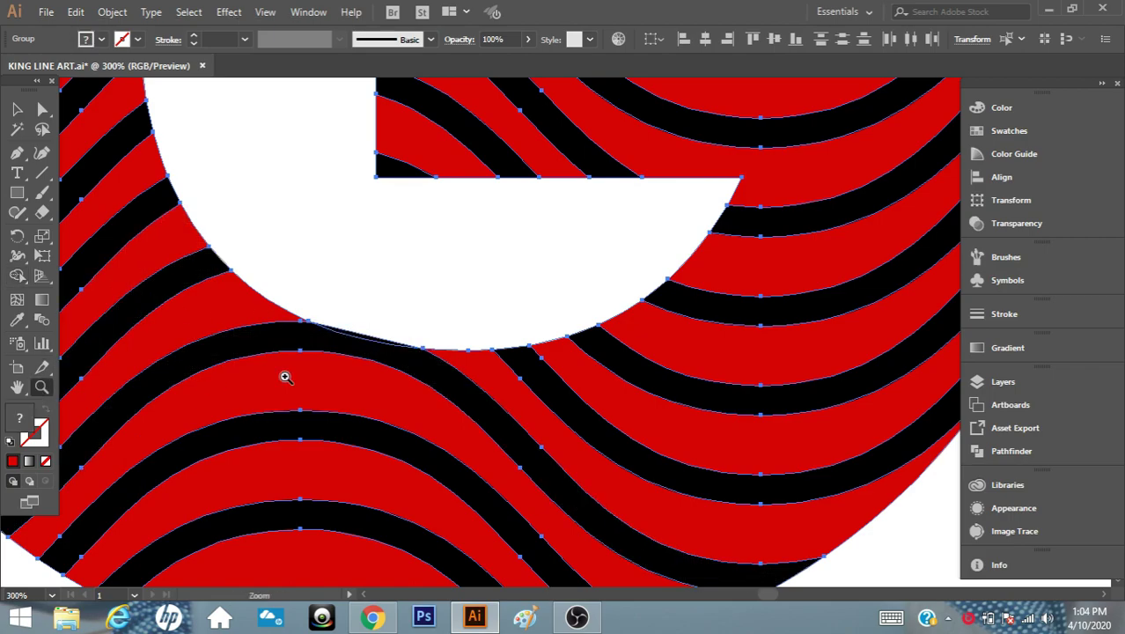
alt+click(425, 332)
click(523, 342)
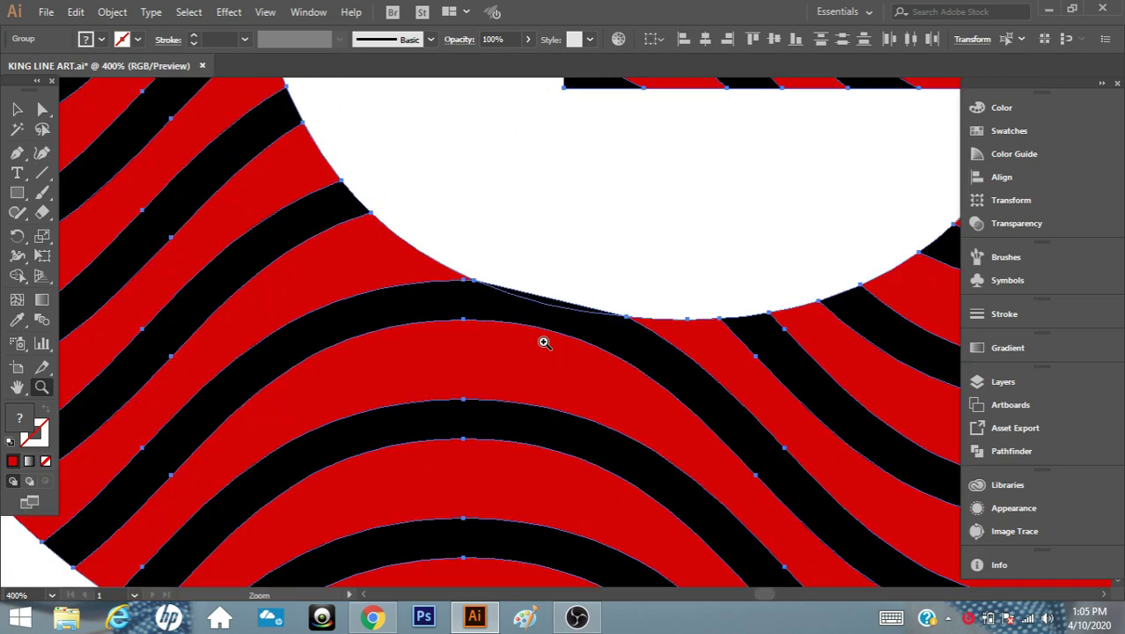
click(17, 276)
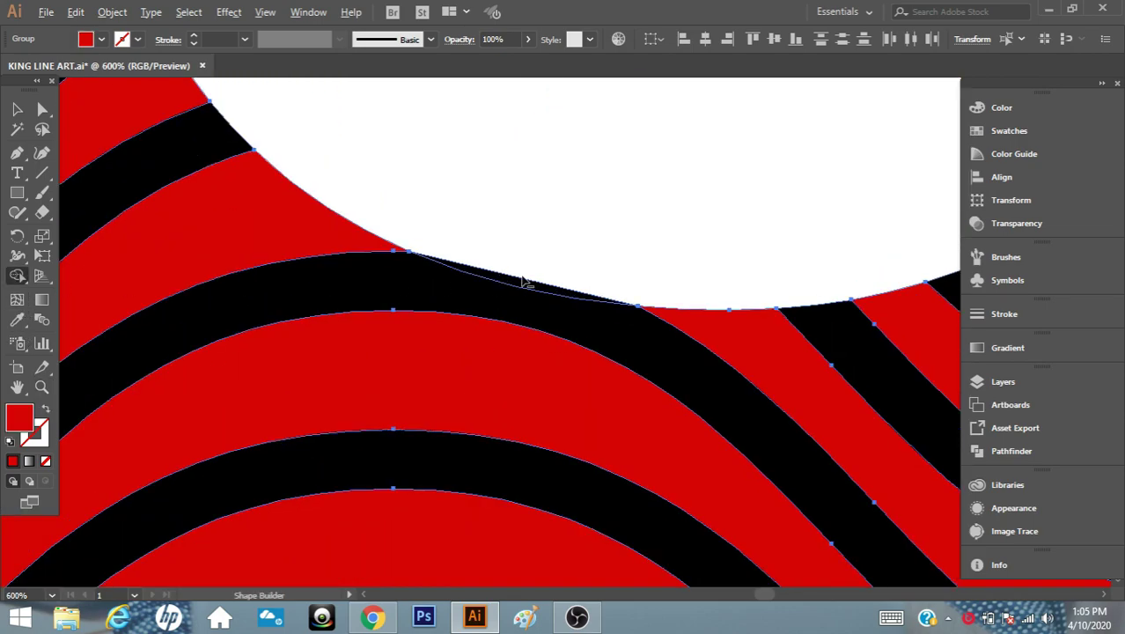
click(523, 286)
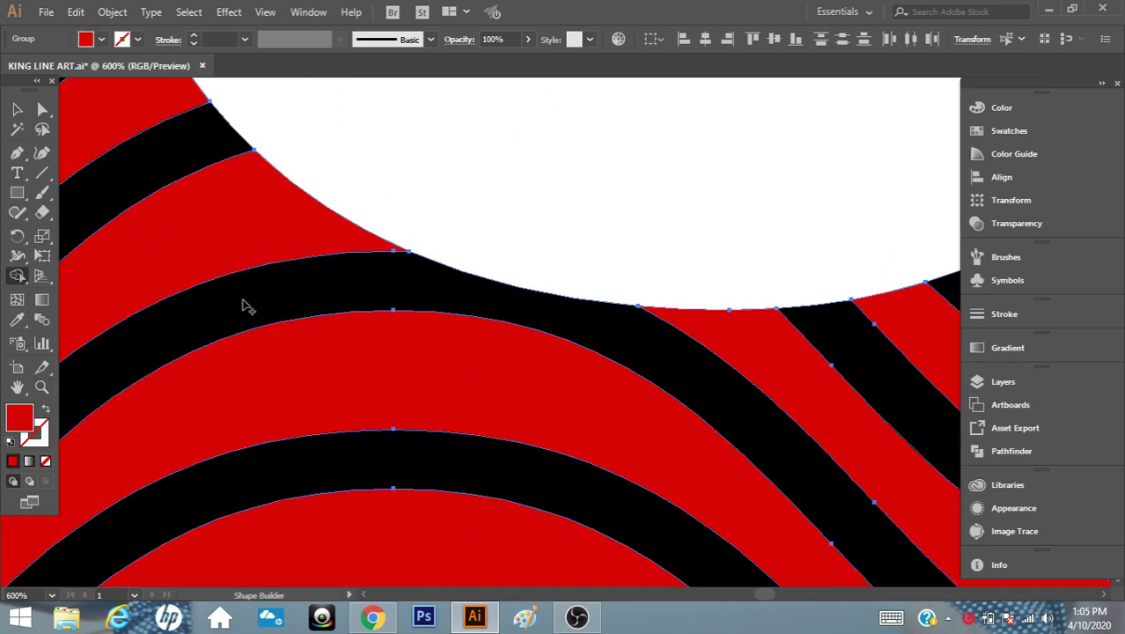
key(z)
alt+click(497, 334)
alt+click(494, 299)
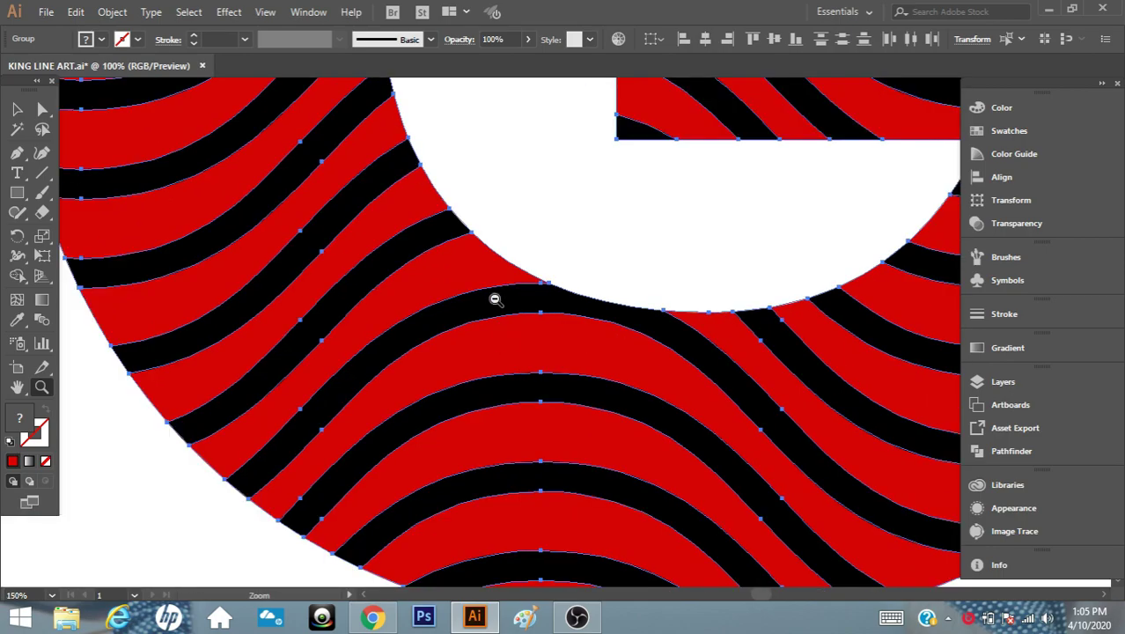
alt+click(495, 297)
alt+click(493, 295)
alt+click(491, 299)
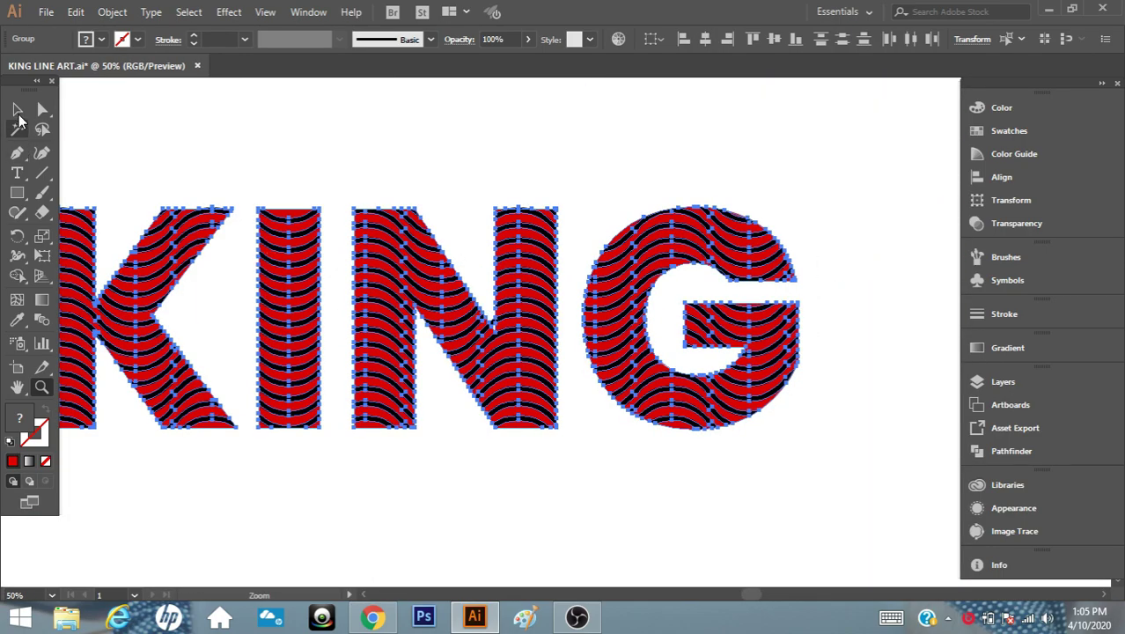
click(17, 111)
click(218, 130)
click(42, 388)
alt+click(513, 331)
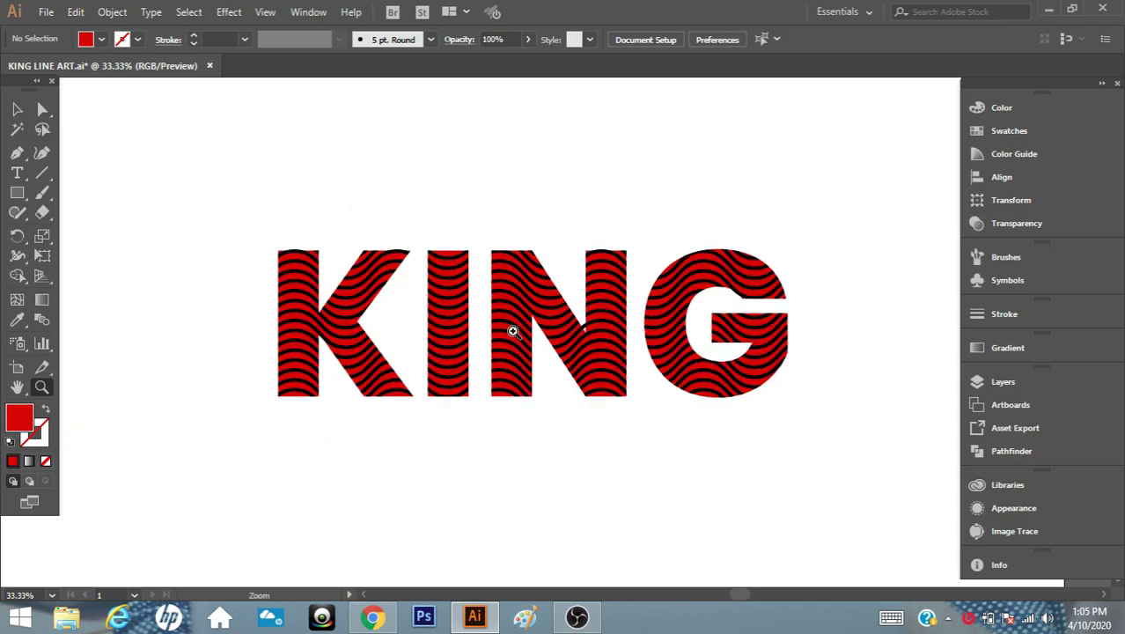
- Drag the red filled KING away from the wavy lines and delete it
key(v)
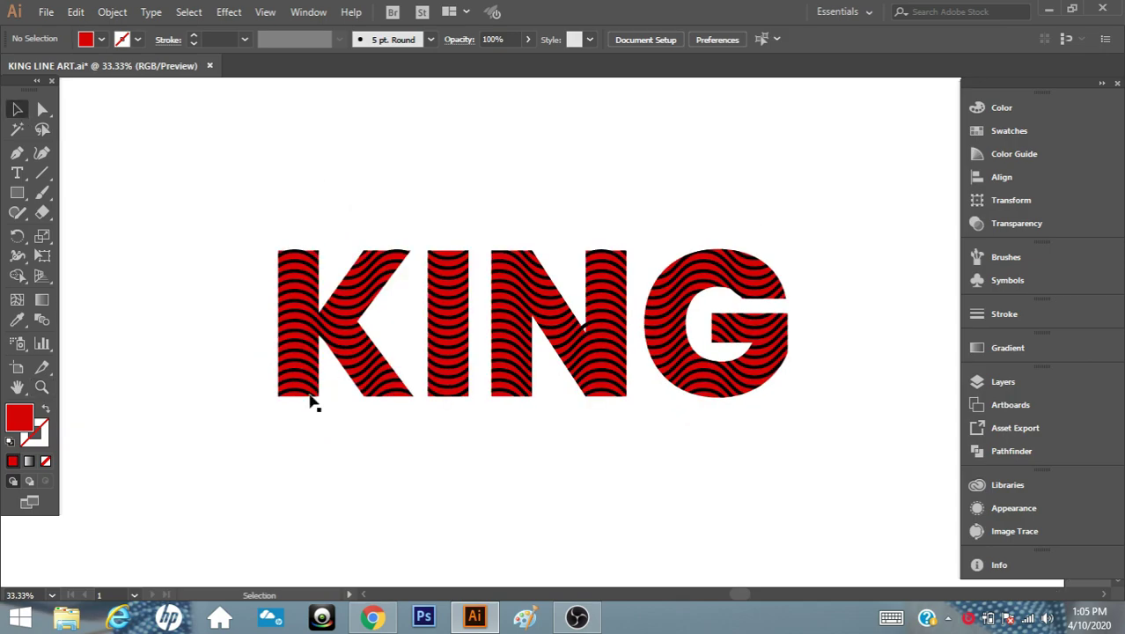
drag(304, 391, 233, 554)
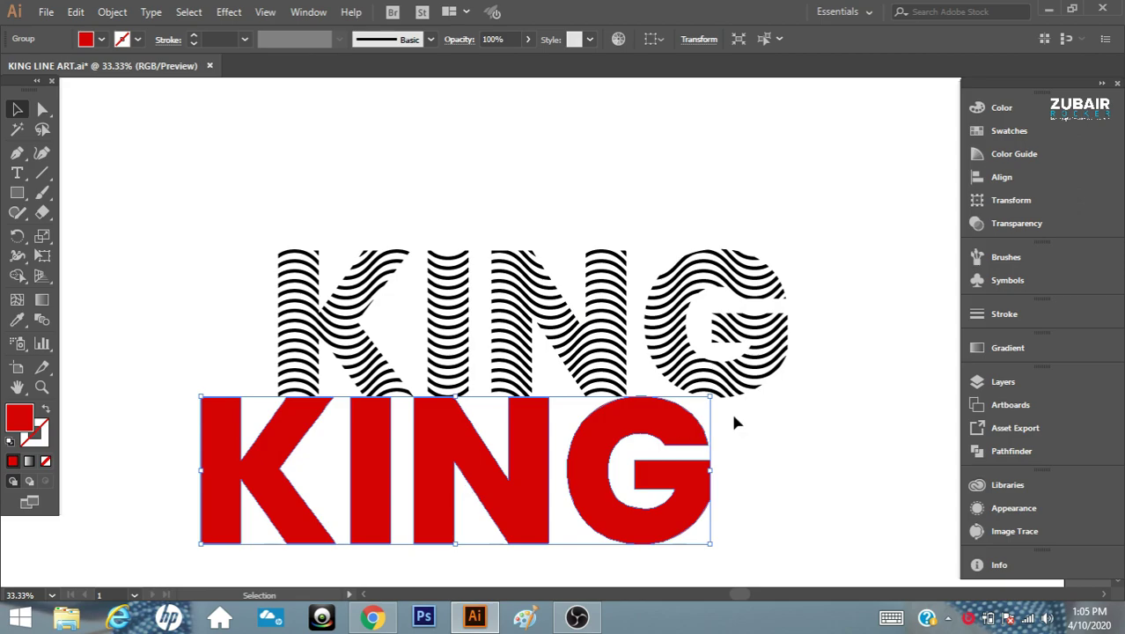
key(Delete)
click(42, 387)
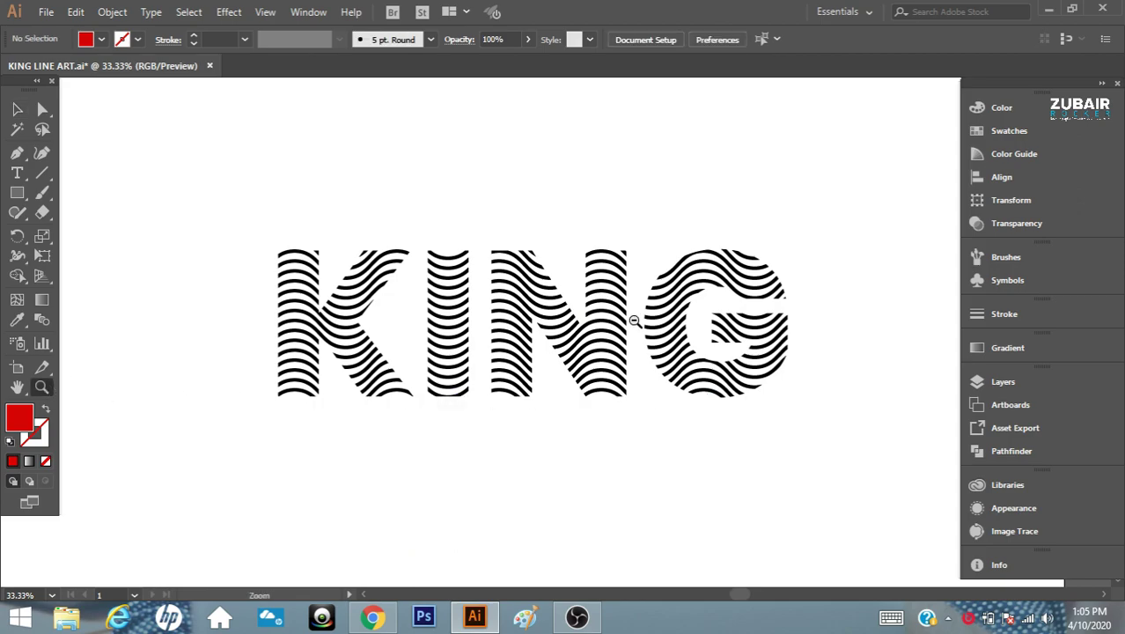
key(ctrl+minus)
key(ctrl+minus)
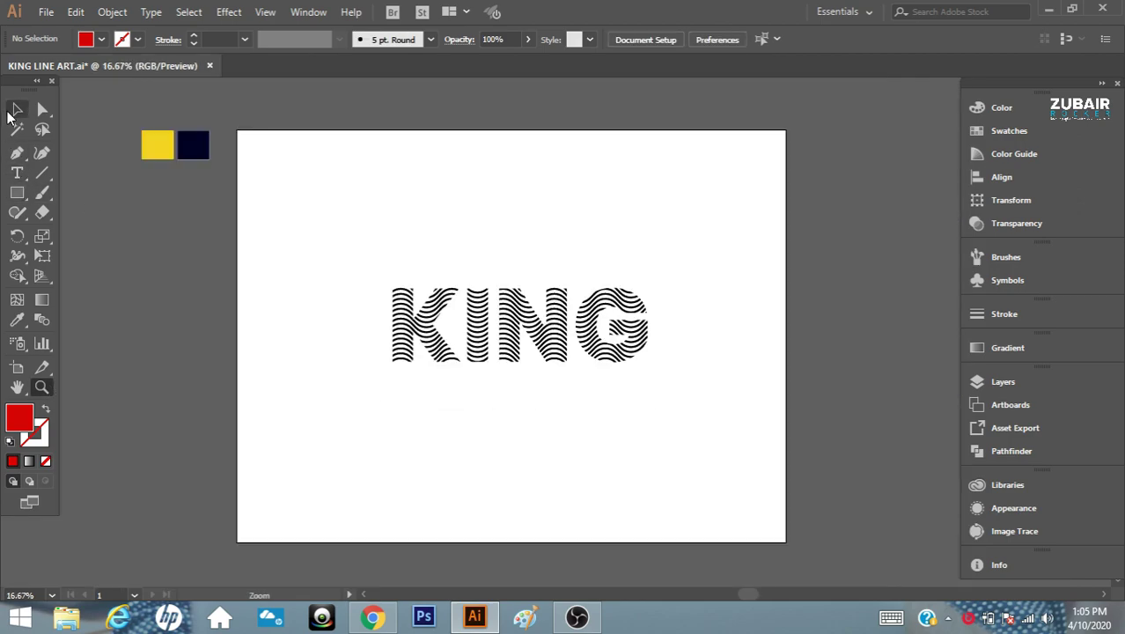
- Scale the wavy-line KING group up proportionally and nudge it slightly lower
click(17, 109)
drag(679, 263, 324, 406)
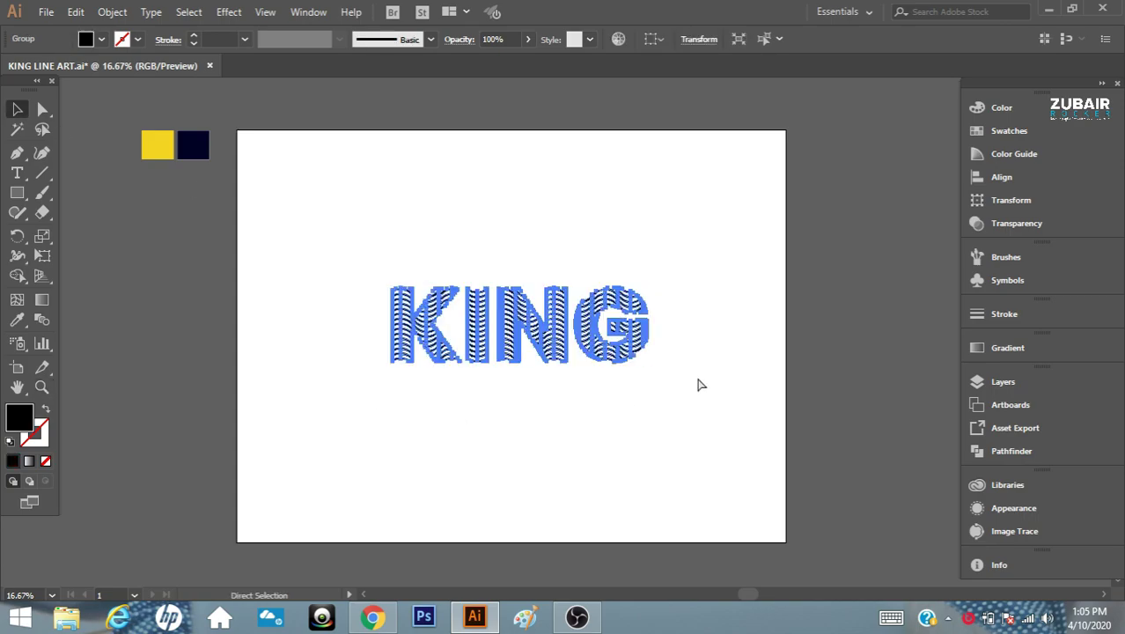
drag(648, 361, 690, 382)
drag(665, 337, 660, 350)
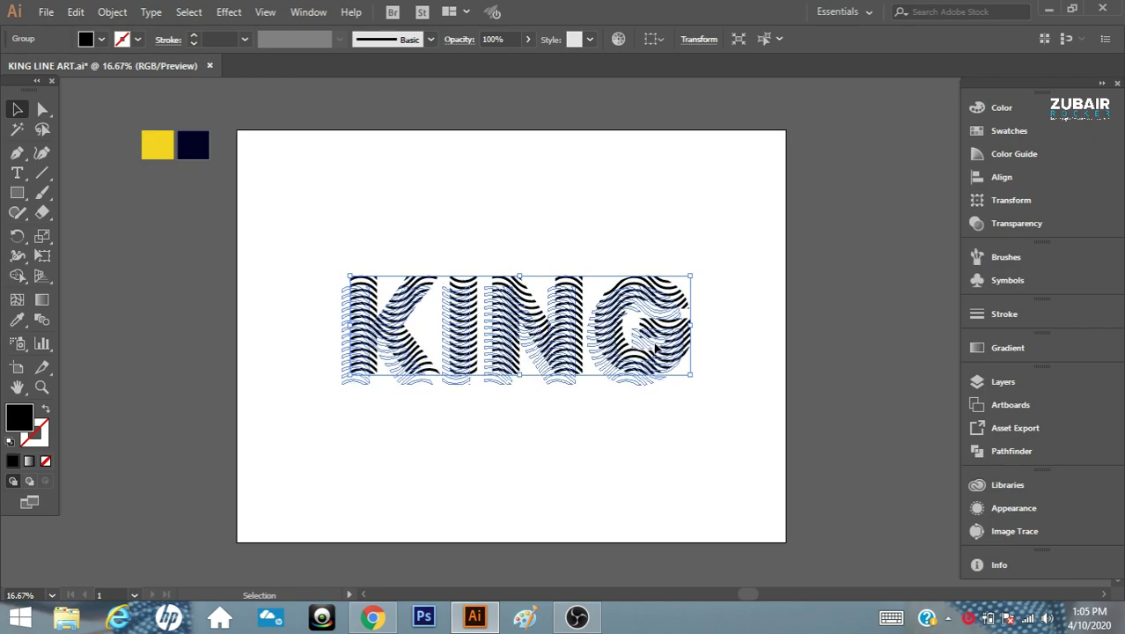
click(691, 452)
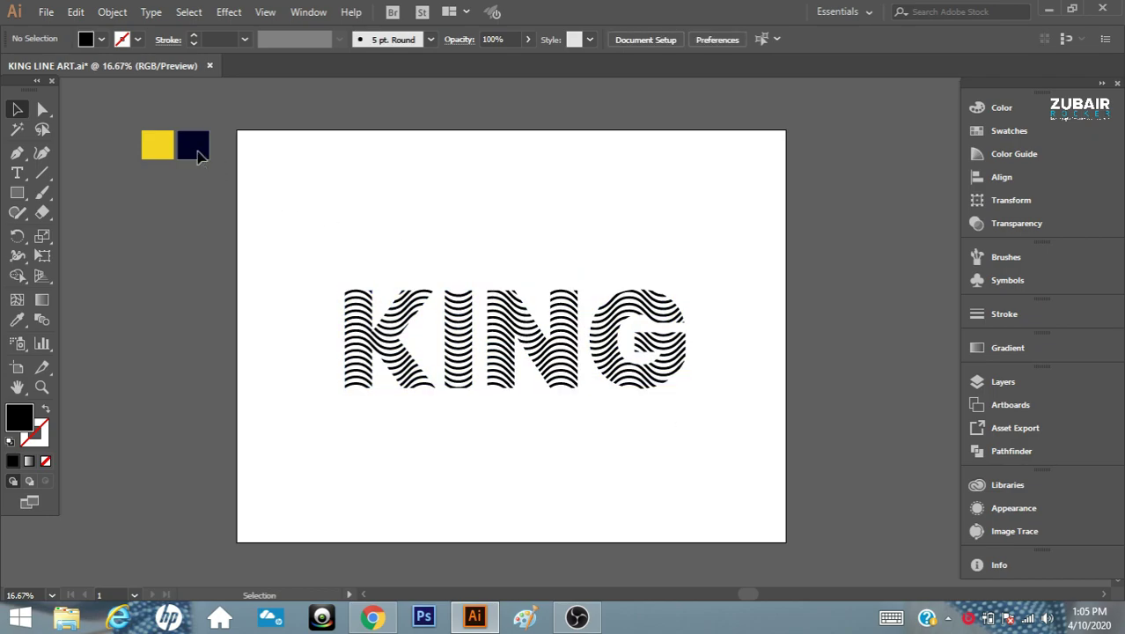
click(199, 154)
- Send the navy rectangle to the back and move it to cover the whole artboard
click(111, 11)
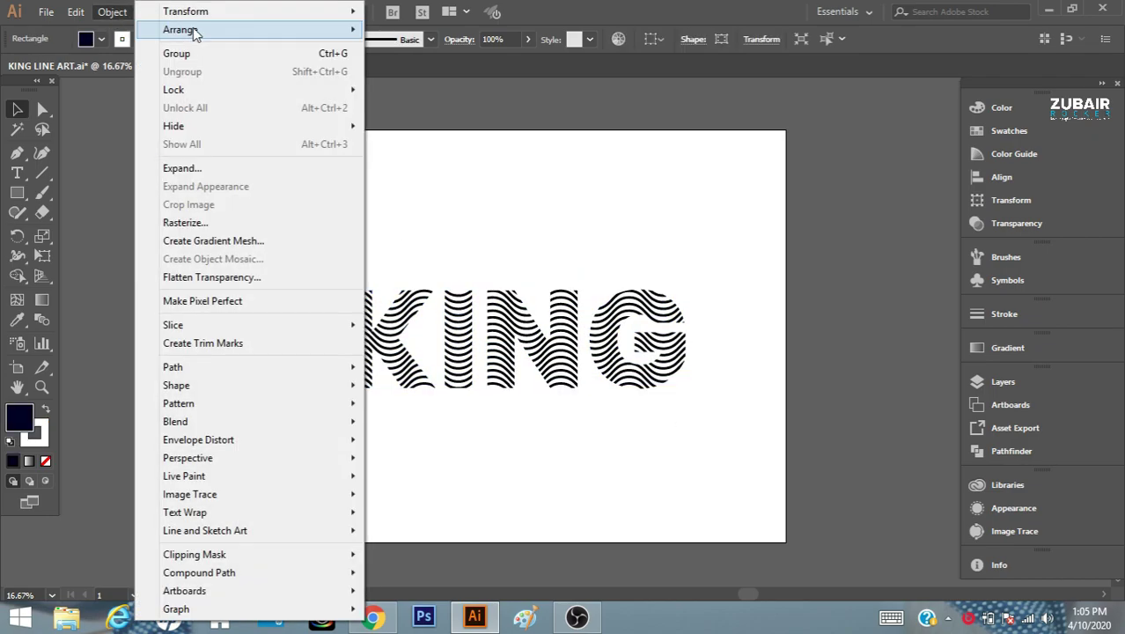
click(414, 83)
click(172, 162)
mouse_move(197, 144)
mouse_down()
mouse_move(257, 144)
mouse_move(787, 545)
mouse_up()
click(824, 327)
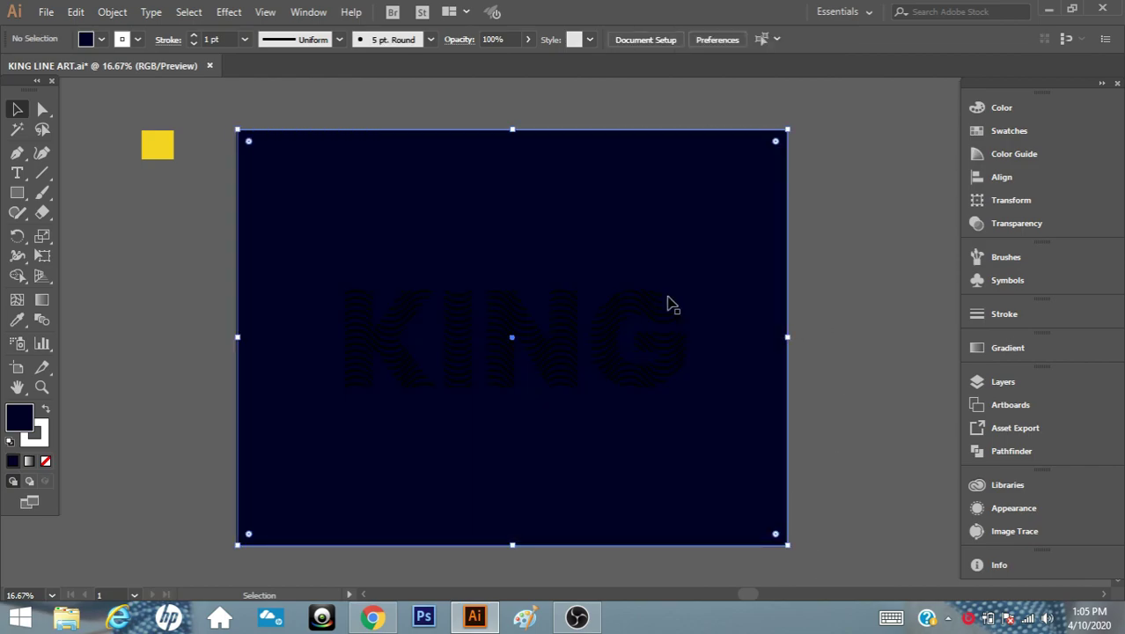
click(657, 314)
- Eyedropper the yellow square's colour onto the wavy-line KING lettering
key(i)
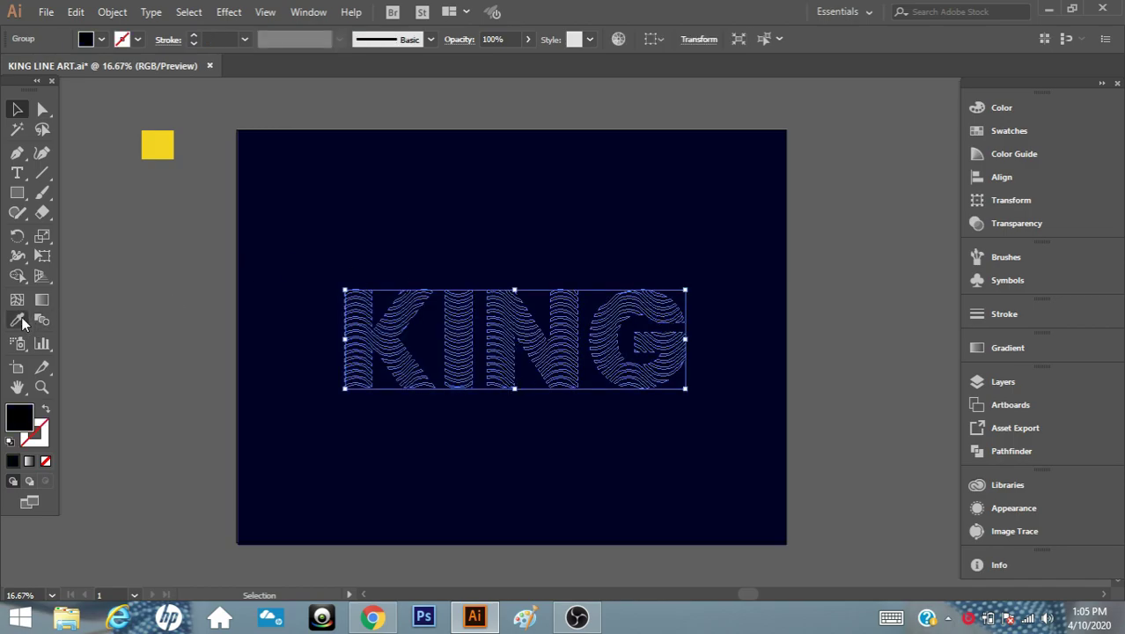
click(171, 147)
click(19, 110)
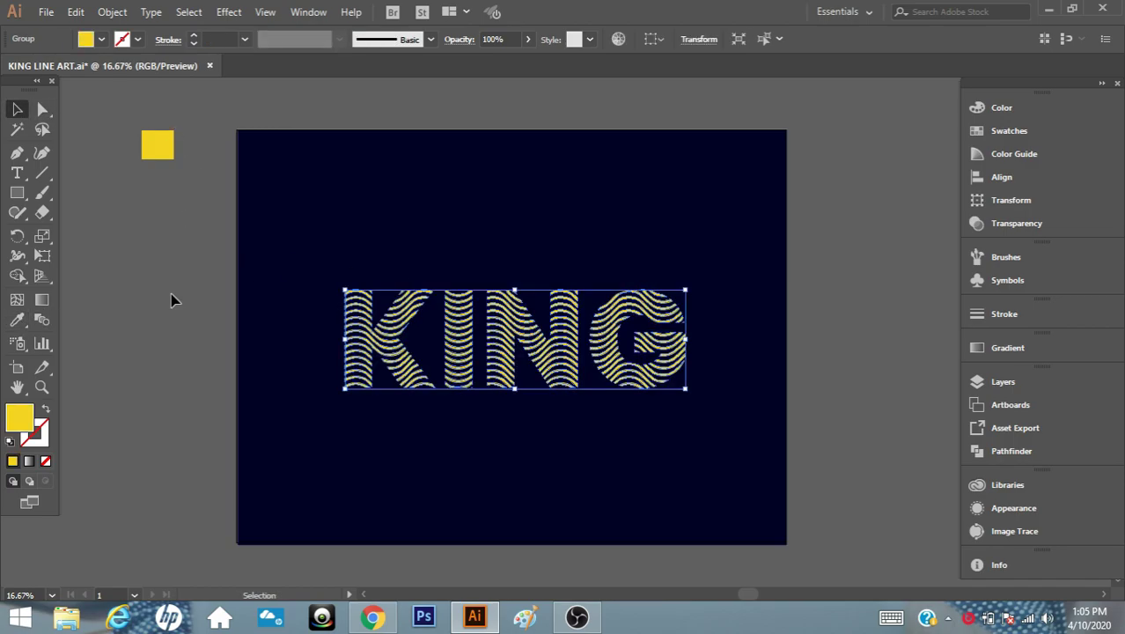
click(371, 408)
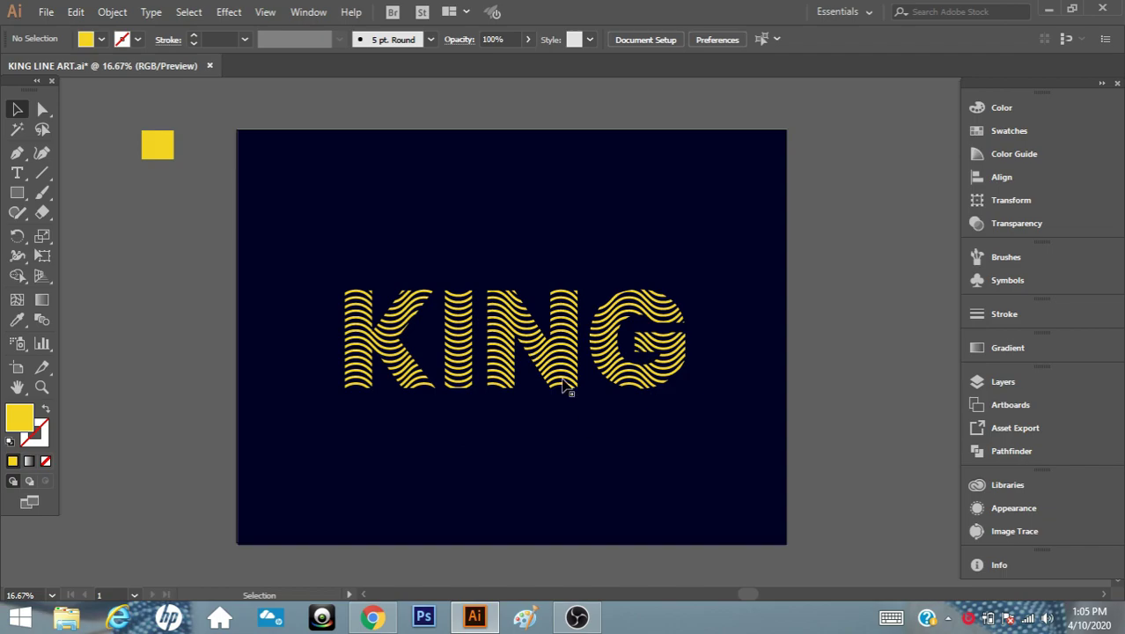
- Delete the spare yellow sample square and zoom in on the KING letters
click(160, 147)
key(Delete)
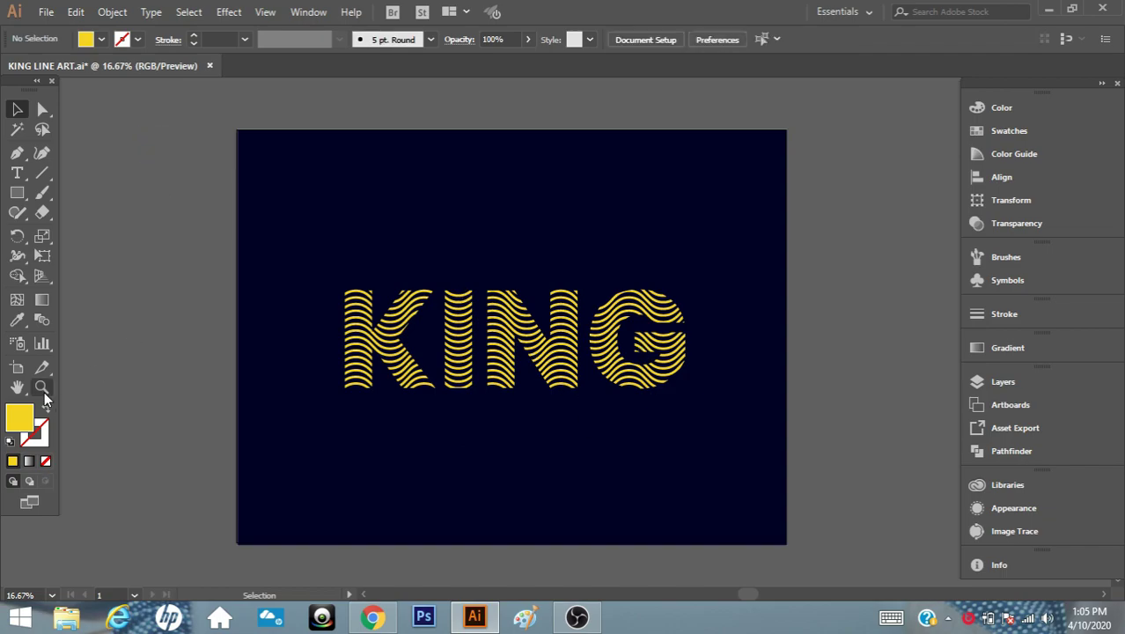
click(42, 387)
click(563, 337)
click(506, 334)
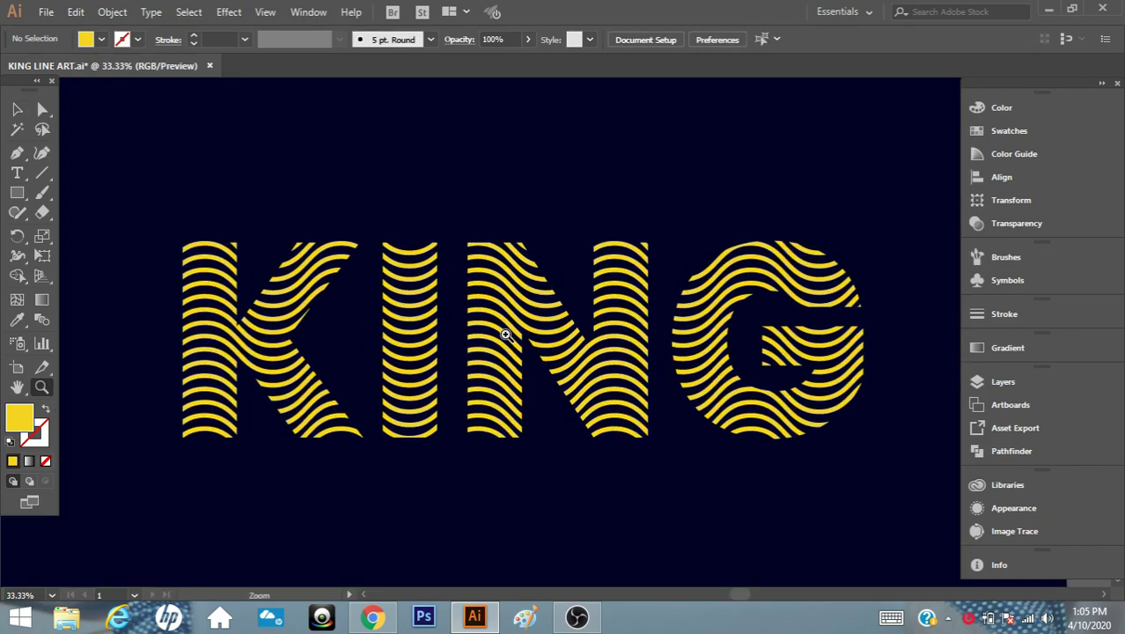